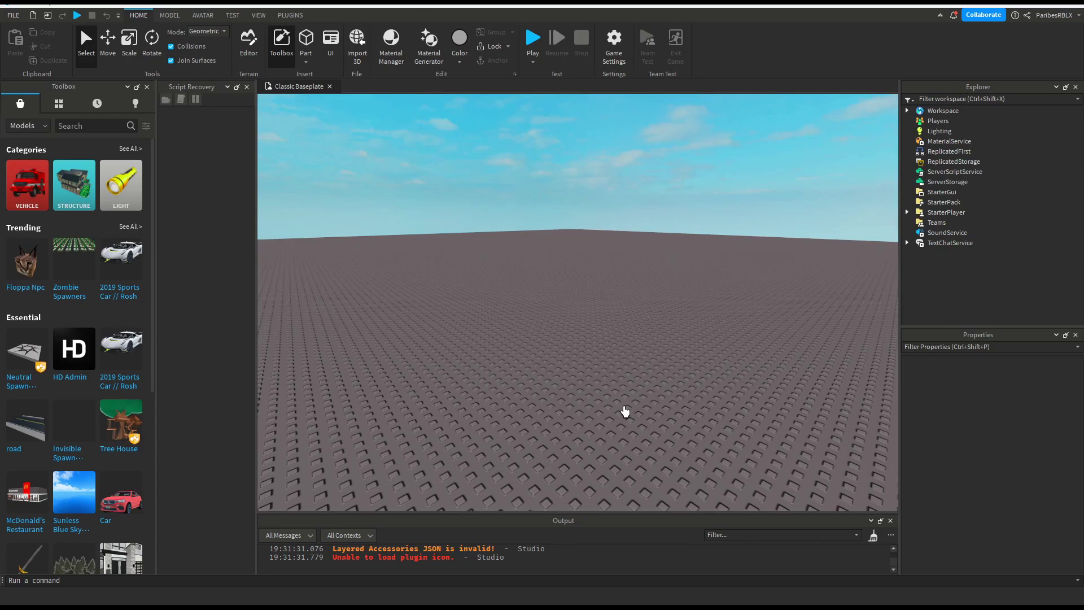
# Search the toolbox models for "korblox".
pyautogui.click(85, 127)
pyautogui.write('korblox')
pyautogui.press('Return')
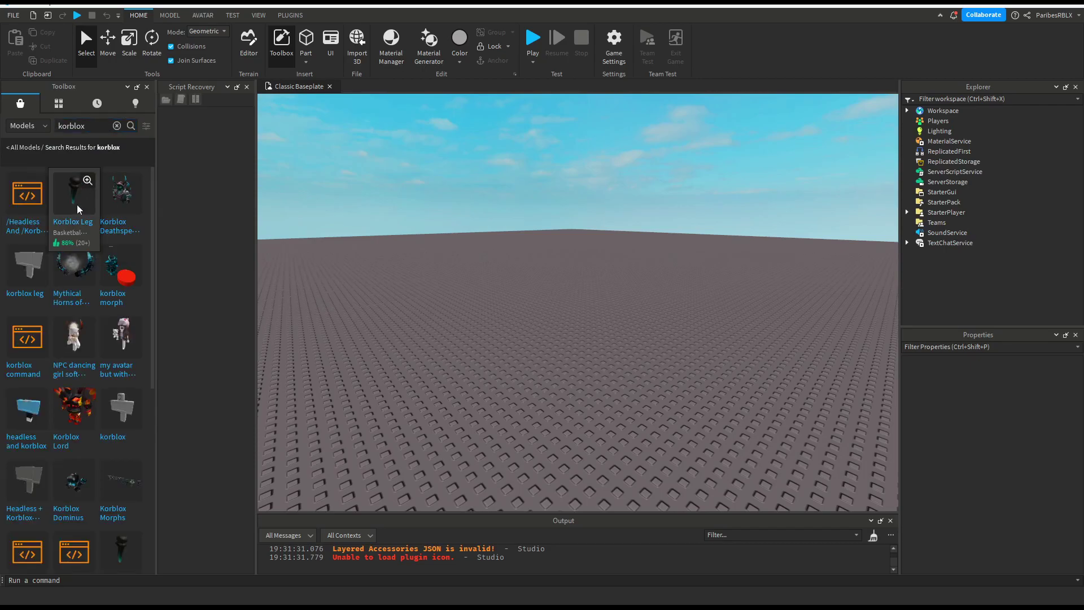
pyautogui.click(78, 209)
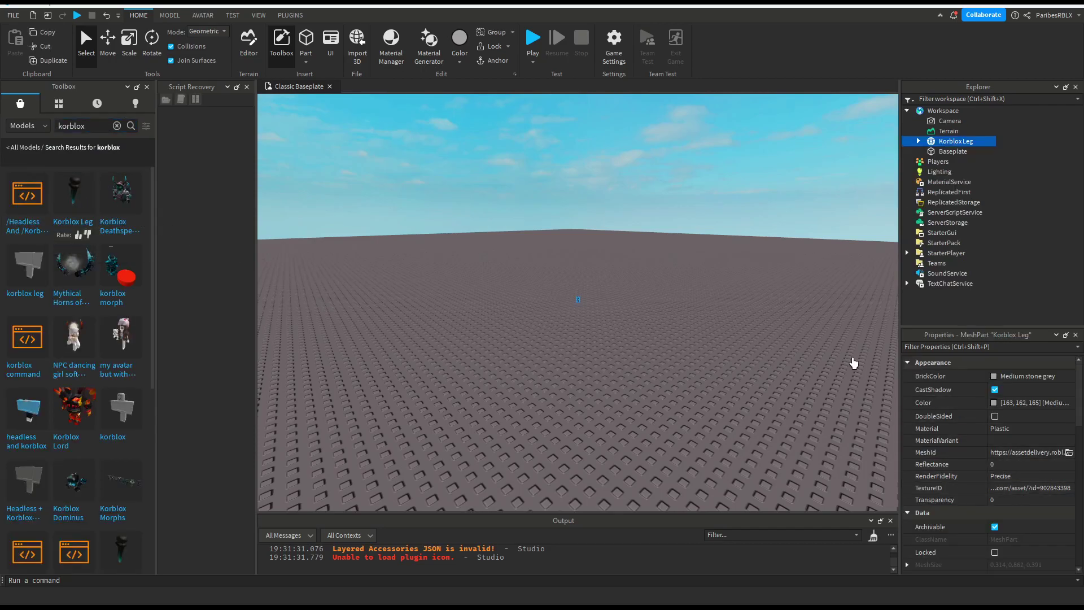
pyautogui.press('w')
pyautogui.moveTo(598, 290); pyautogui.dragTo(598, 290, button='right')
pyautogui.press('w')
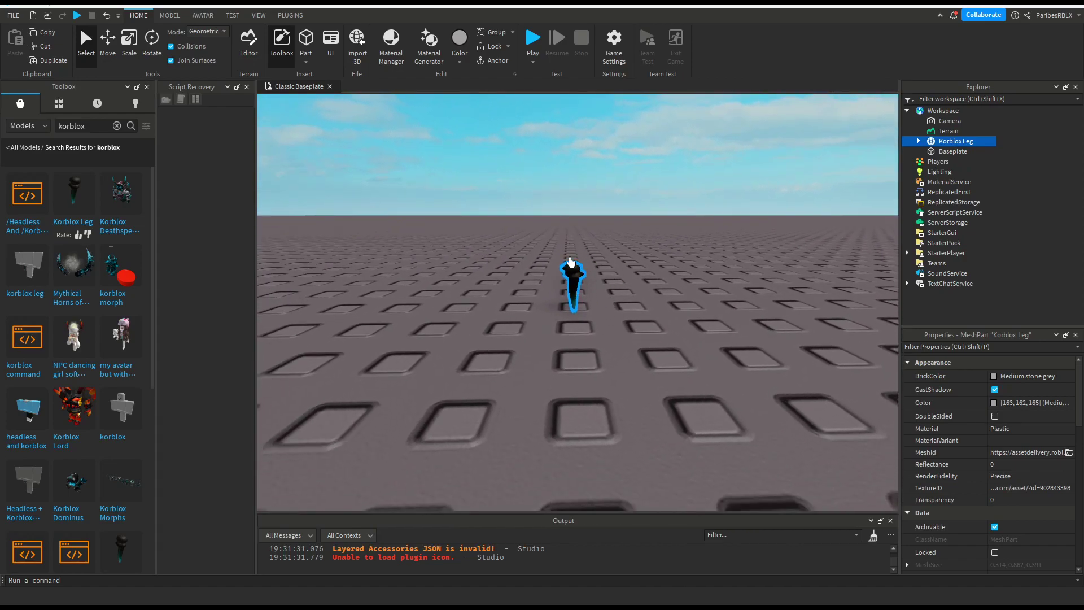
pyautogui.moveTo(663, 246); pyautogui.dragTo(589, 301)
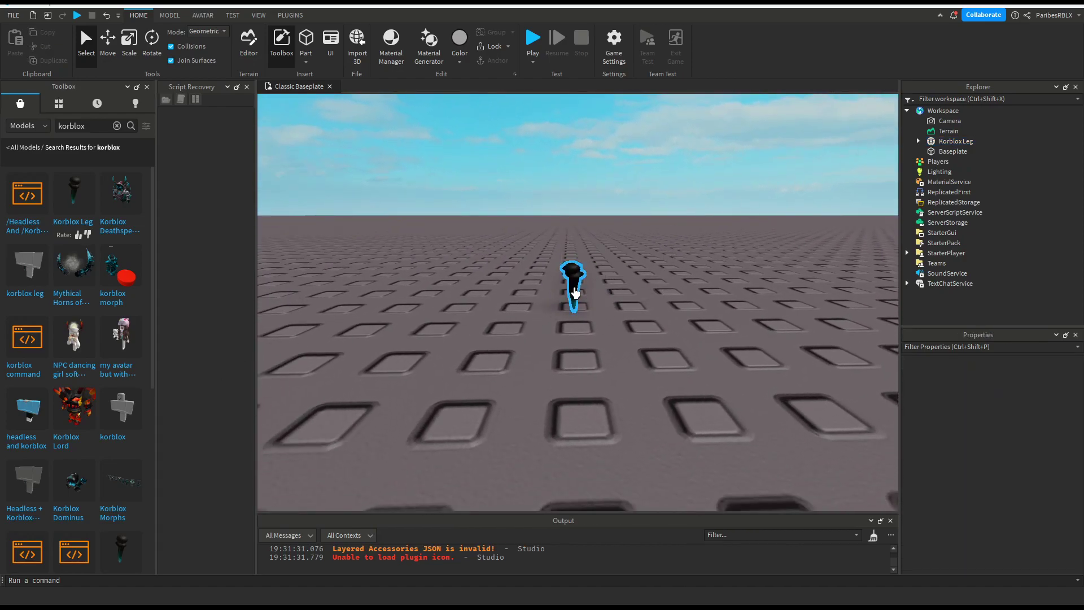
pyautogui.click(575, 292)
pyautogui.press('Delete')
# Insert the "headless and korblox" model into the workspace and set its origin position to 0, 3, 0.
pyautogui.click(25, 422)
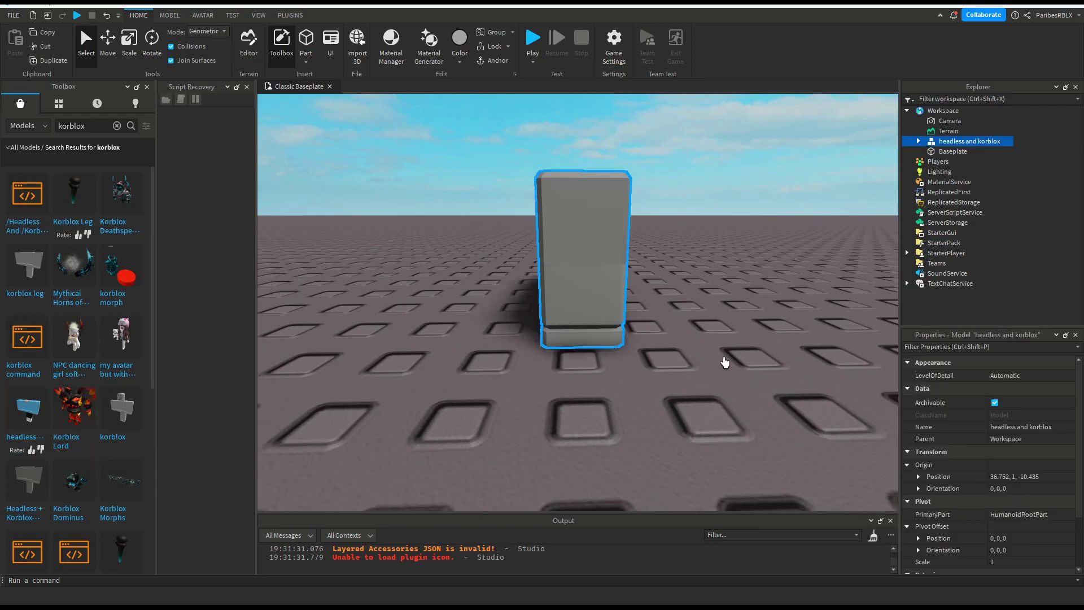
pyautogui.click(1042, 477)
pyautogui.write('0, ')
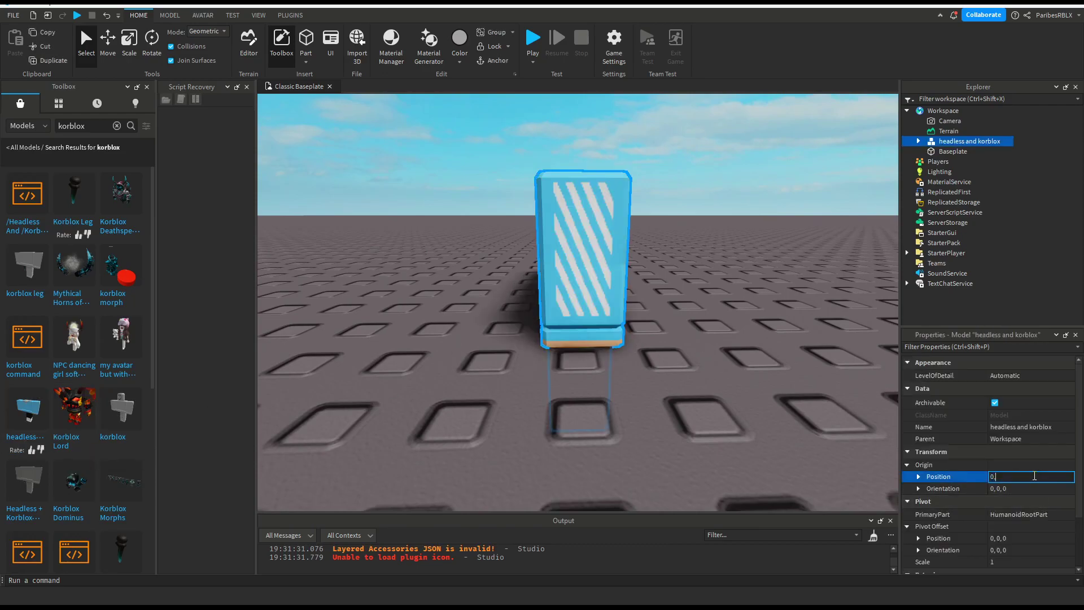
pyautogui.write('3, 0')
pyautogui.press('Return')
pyautogui.press('f')
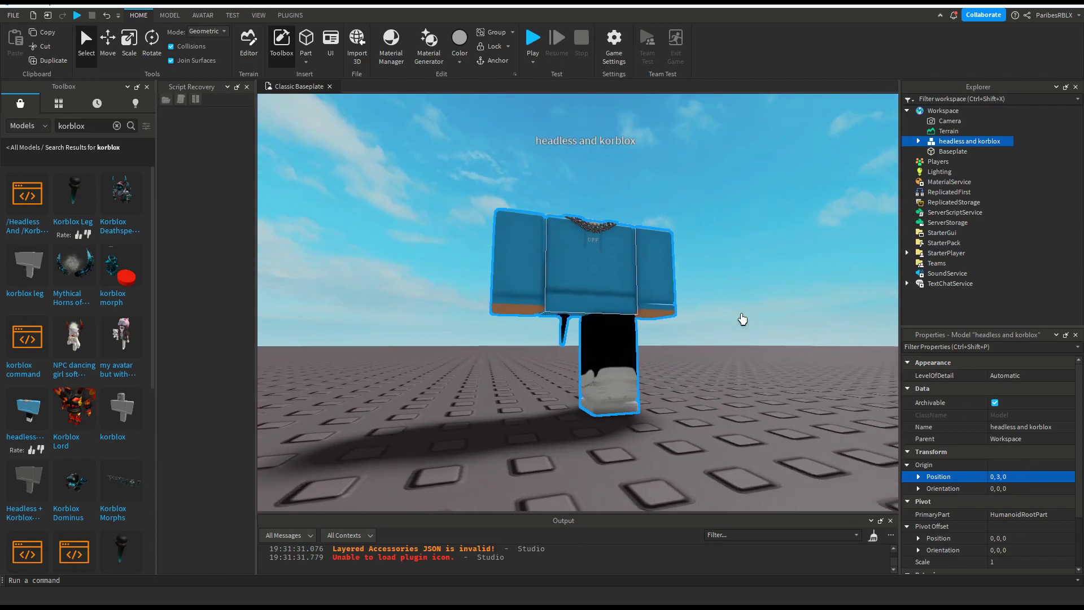
pyautogui.moveTo(742, 317); pyautogui.dragTo(742, 316, button='right')
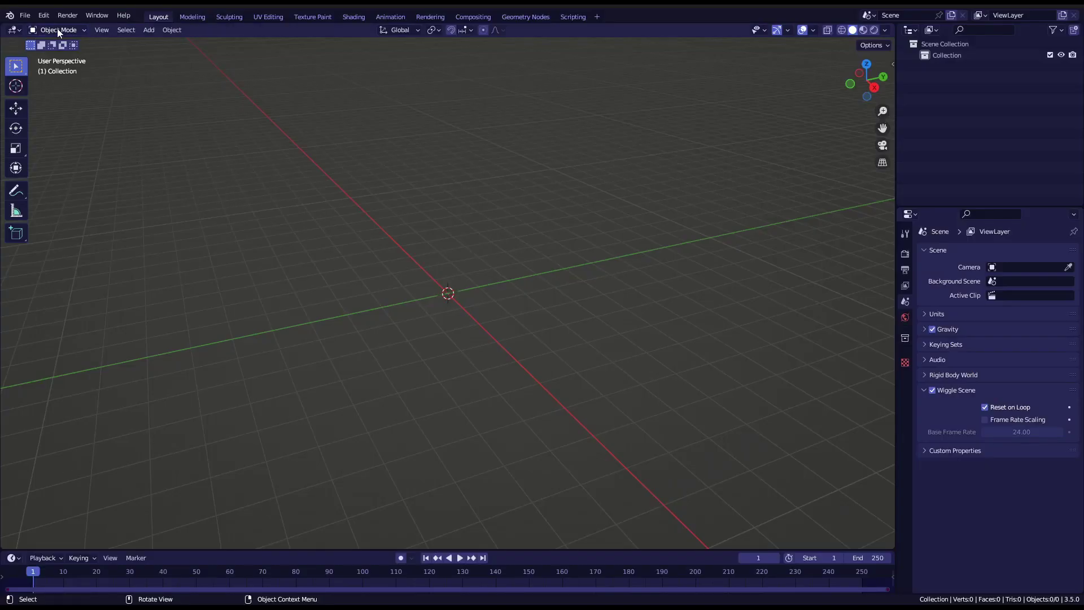
# Switch to Blender and look up the Roblox Starter Rigs add-on in the preferences by searching for "starter", checking that it is enabled.
pyautogui.click(44, 15)
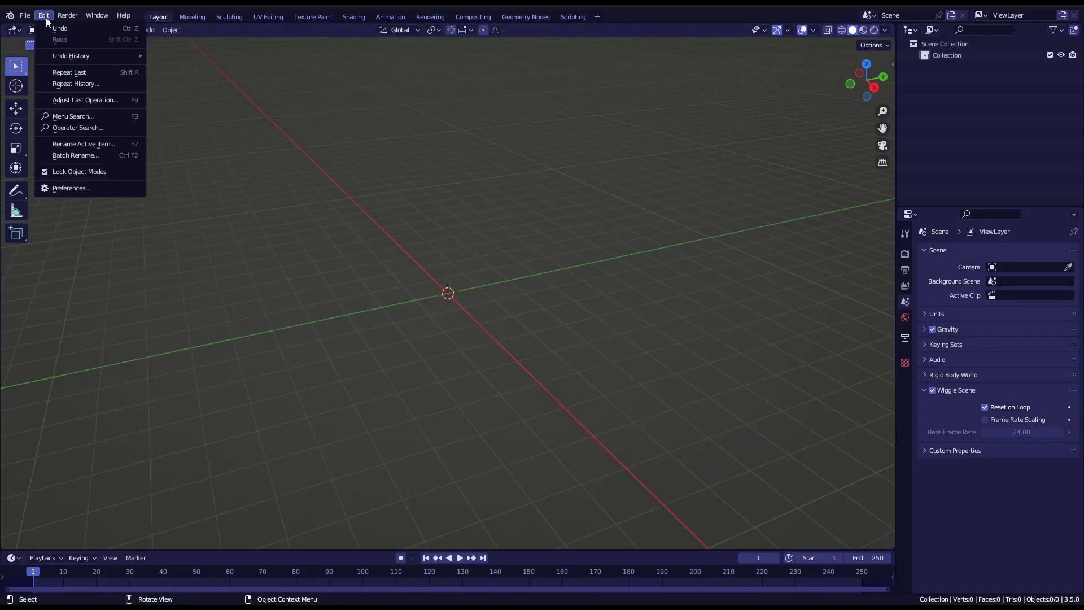
pyautogui.click(82, 188)
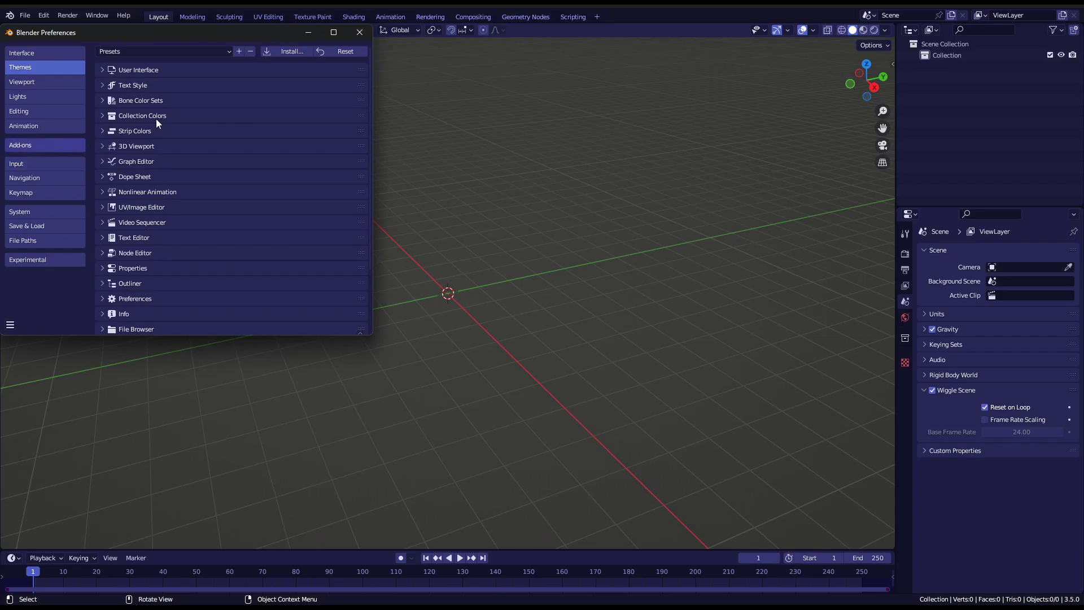
pyautogui.click(78, 150)
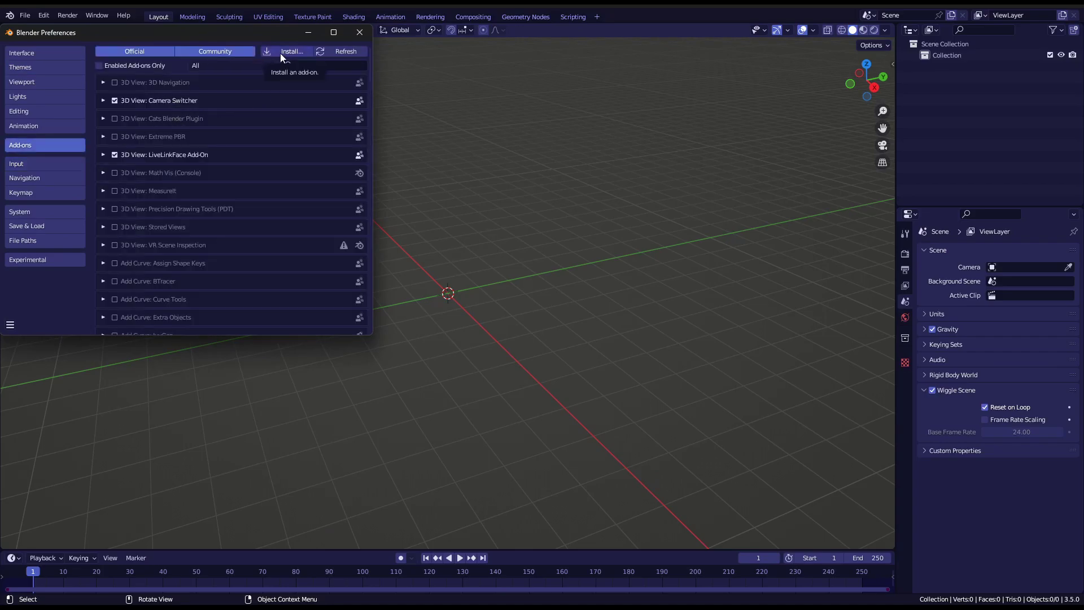
pyautogui.click(303, 63)
pyautogui.write('starter')
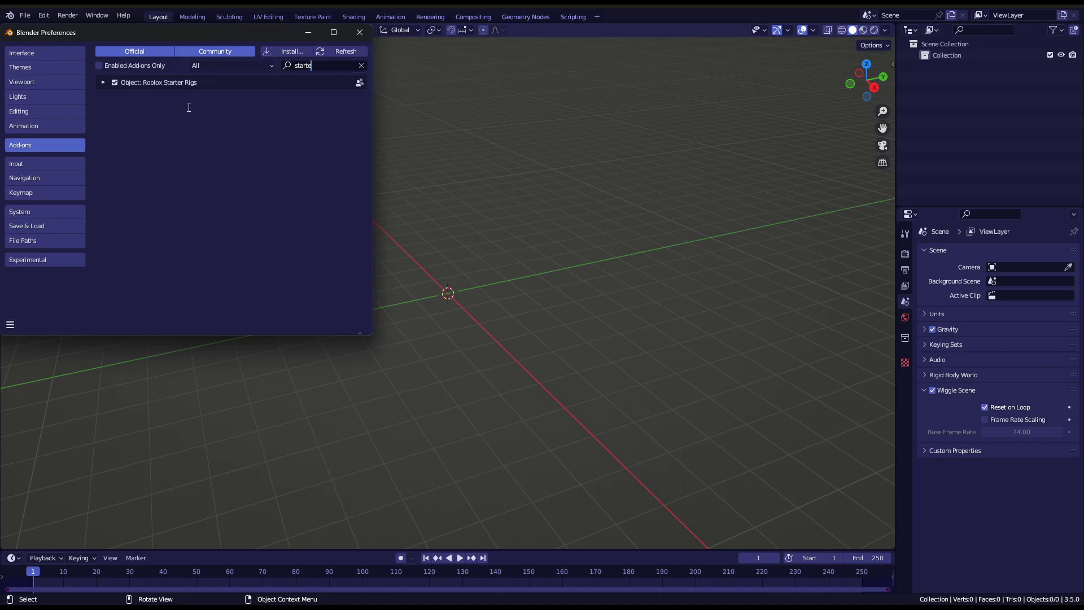
pyautogui.press('Return')
pyautogui.click(107, 83)
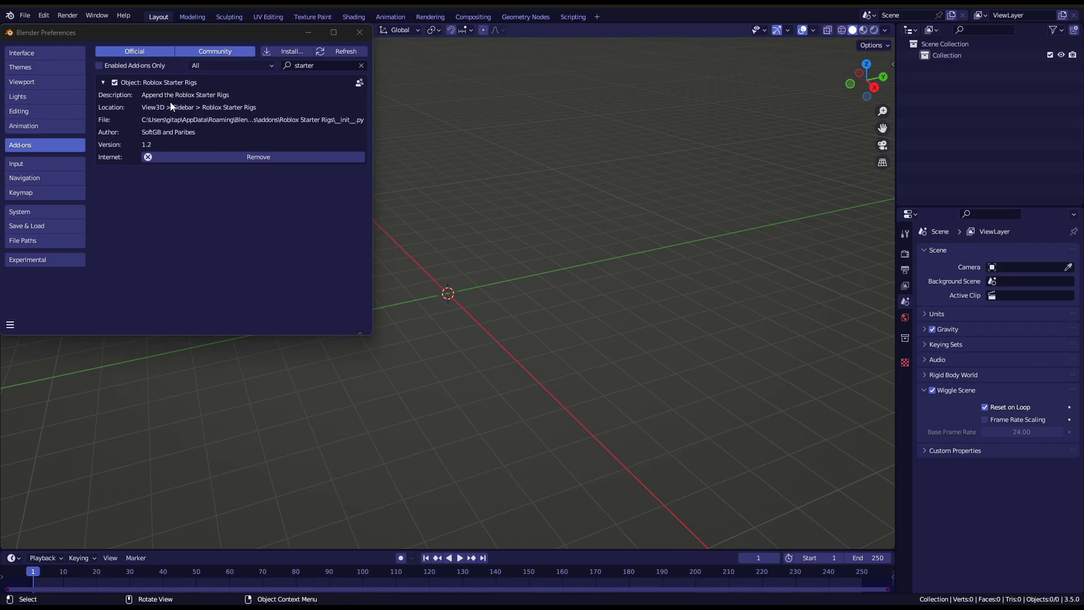
pyautogui.click(360, 32)
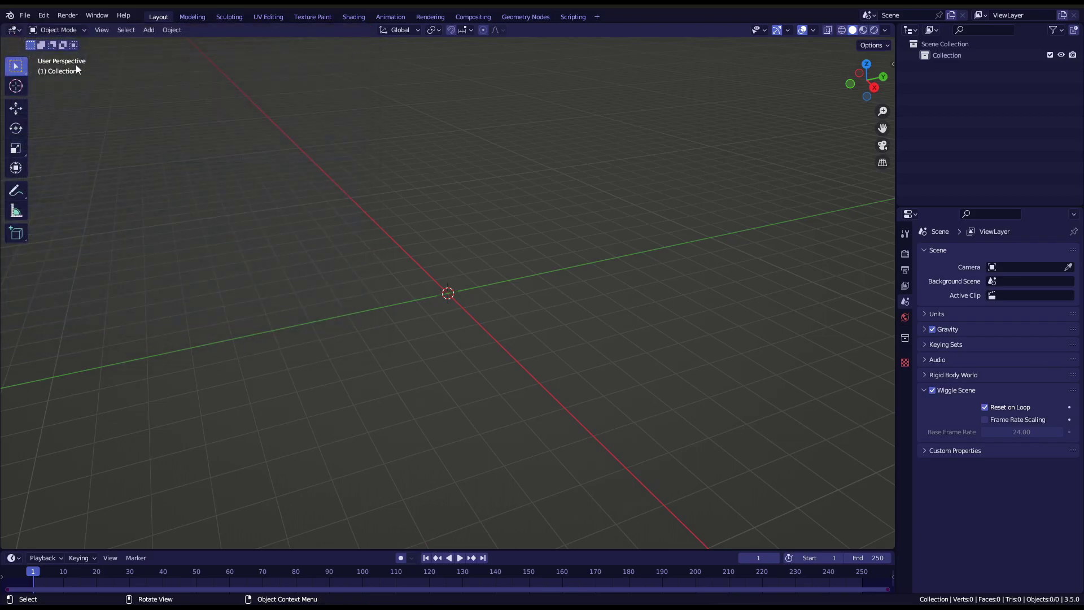
# Import e.obj from the KORBLOX folder as an OBJ with Split by Group turned off.
pyautogui.click(25, 15)
pyautogui.moveTo(41, 169)
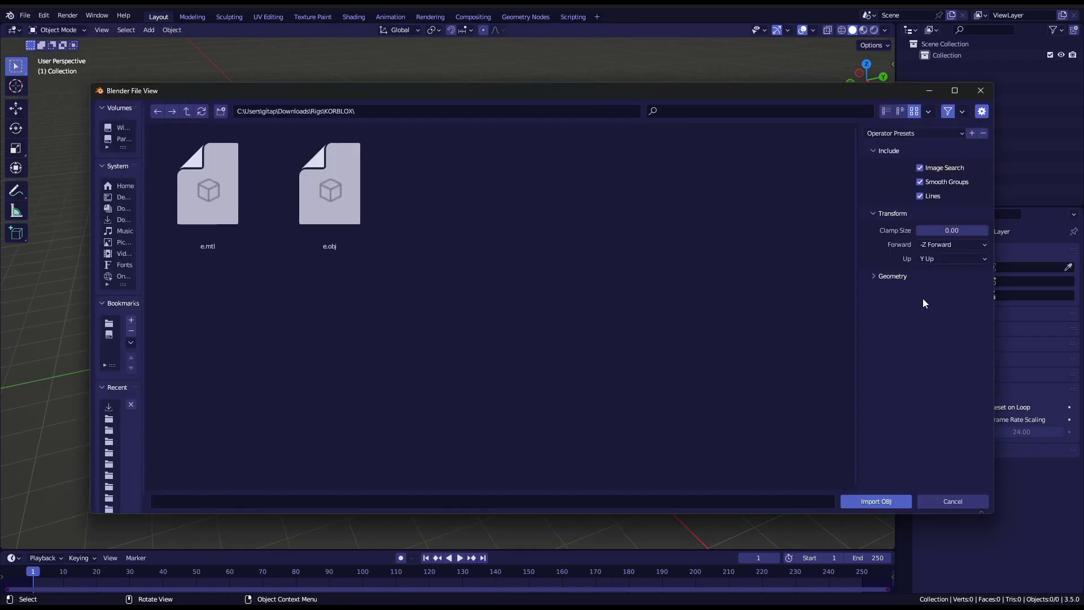
pyautogui.click(907, 277)
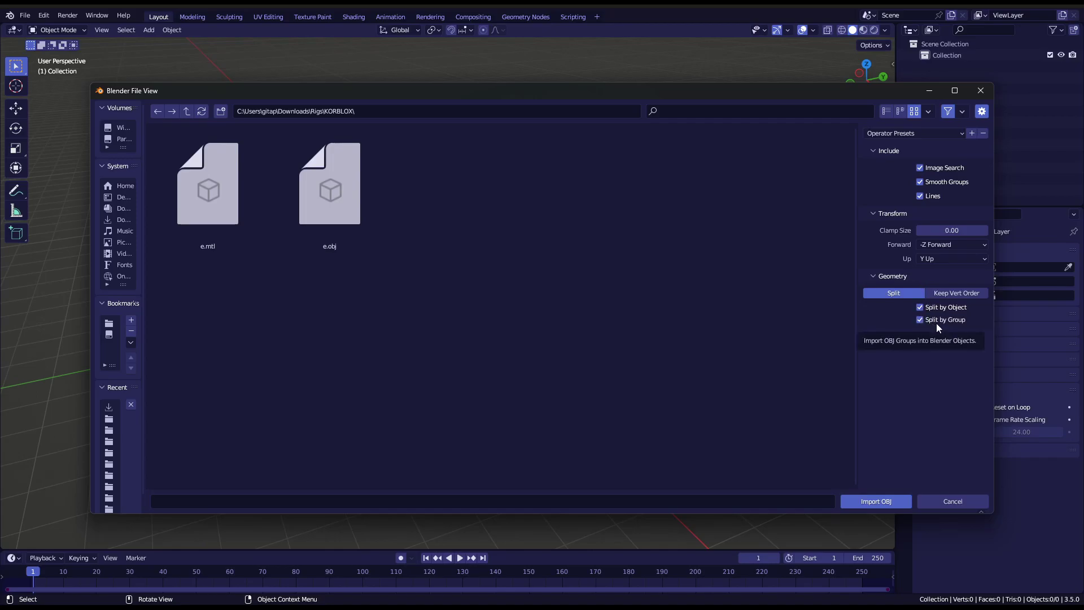
pyautogui.click(935, 320)
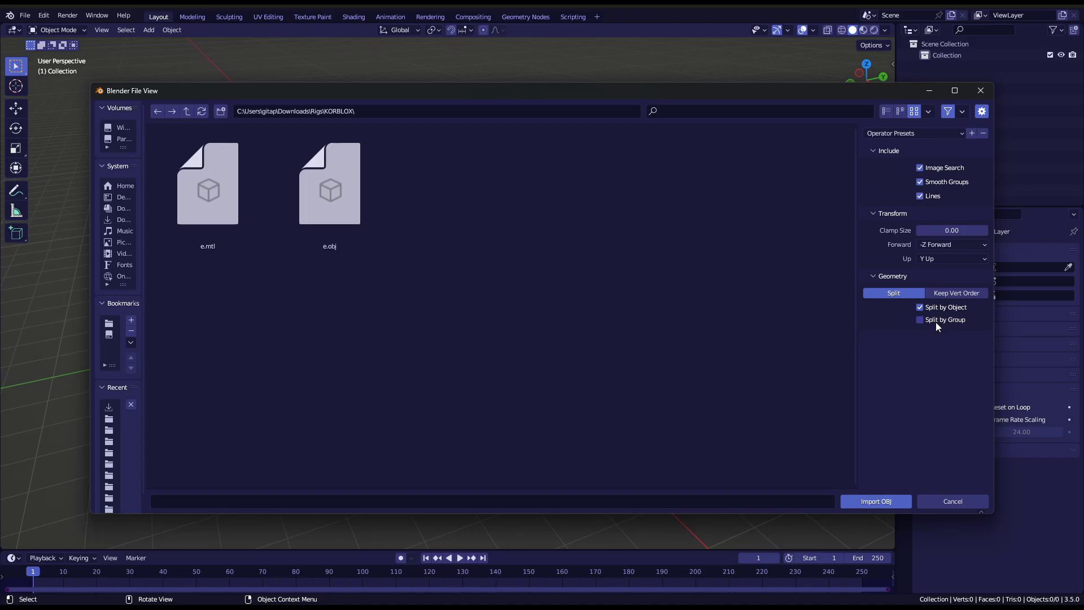
pyautogui.click(376, 220)
pyautogui.click(859, 496)
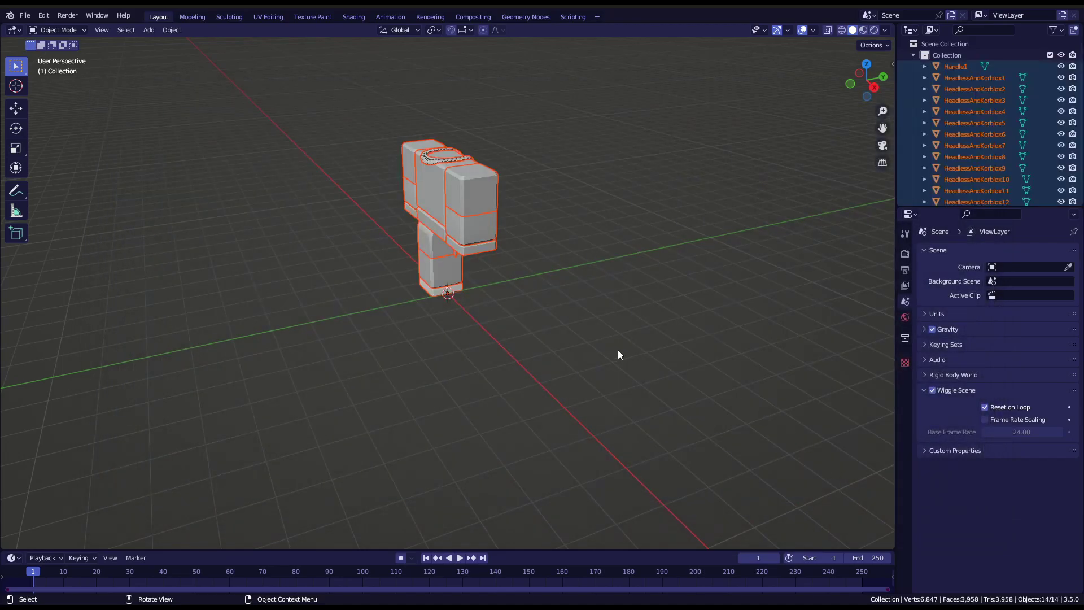
# Delete every imported object except the thin Korblox leg mesh.
pyautogui.moveTo(617, 352); pyautogui.dragTo(459, 332, button='middle')
pyautogui.scroll(4, 457, 328)
pyautogui.keyDown('shift'); pyautogui.moveTo(440, 207); pyautogui.dragTo(450, 279, button='middle'); pyautogui.keyUp('shift')
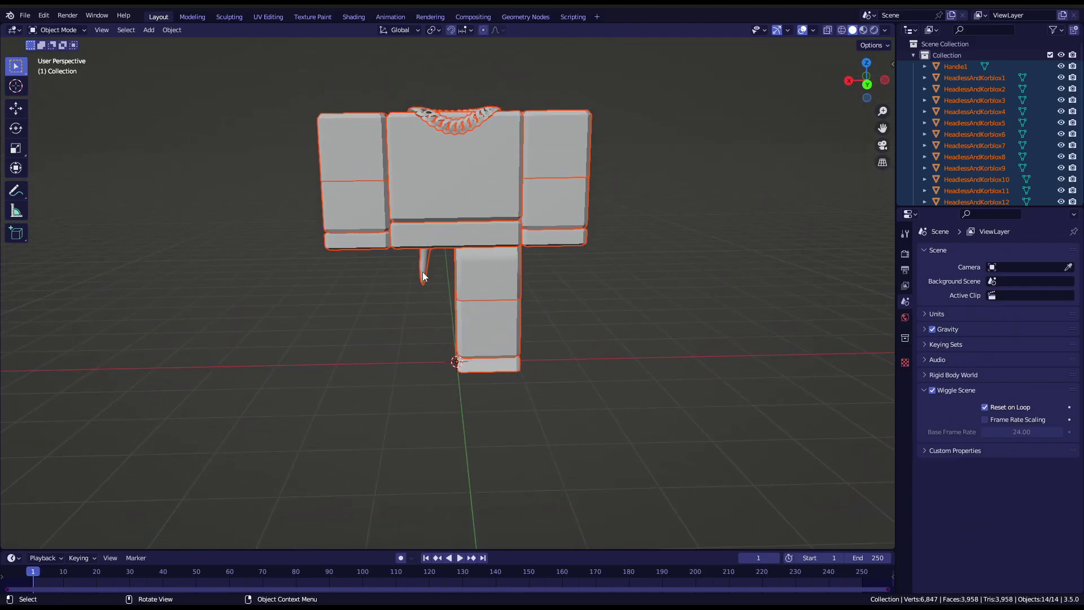
pyautogui.click(423, 274)
pyautogui.press('g')
pyautogui.rightClick(479, 353)
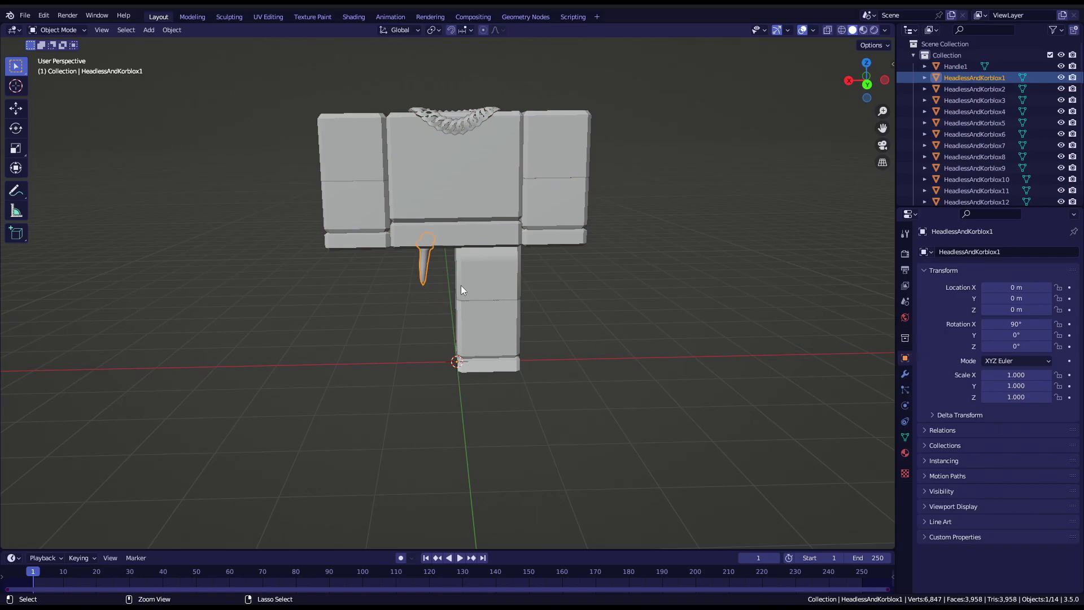
pyautogui.hotkey('ctrl', 'i')
pyautogui.press('Delete')
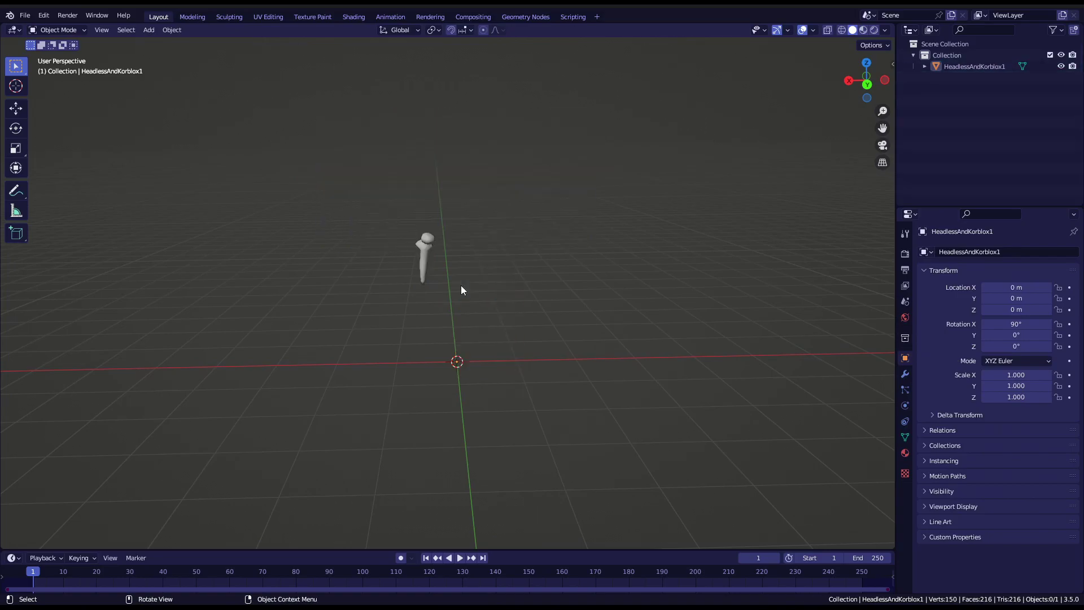
pyautogui.scroll(-4, 475, 300)
pyautogui.scroll(7, 475, 296)
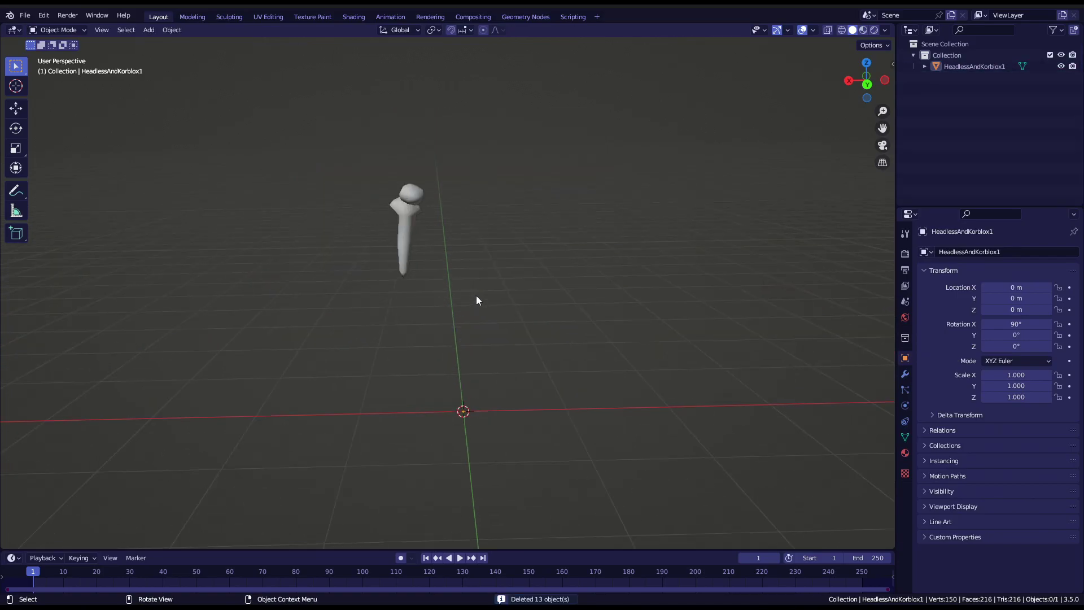
pyautogui.scroll(-7, 476, 300)
pyautogui.scroll(11, 475, 299)
pyautogui.scroll(-14, 475, 300)
pyautogui.scroll(9, 488, 290)
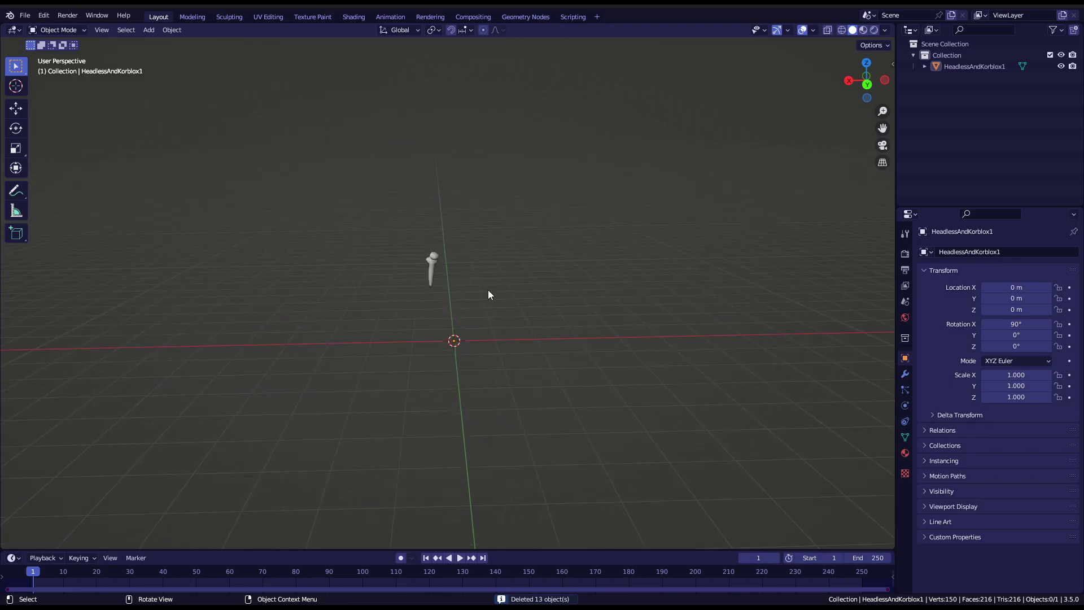
pyautogui.scroll(-5, 488, 291)
pyautogui.hotkey('shift', '`')
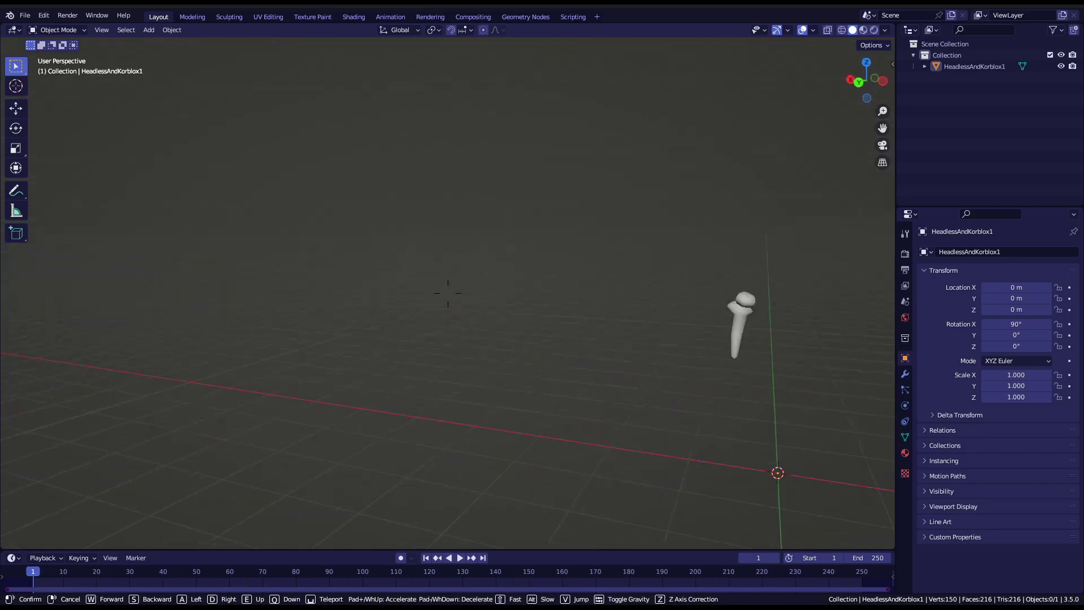
pyautogui.press('Escape')
# Find the Walk Navigation command by searching for "walk n" and assign Shift F as its shortcut.
pyautogui.press('F3')
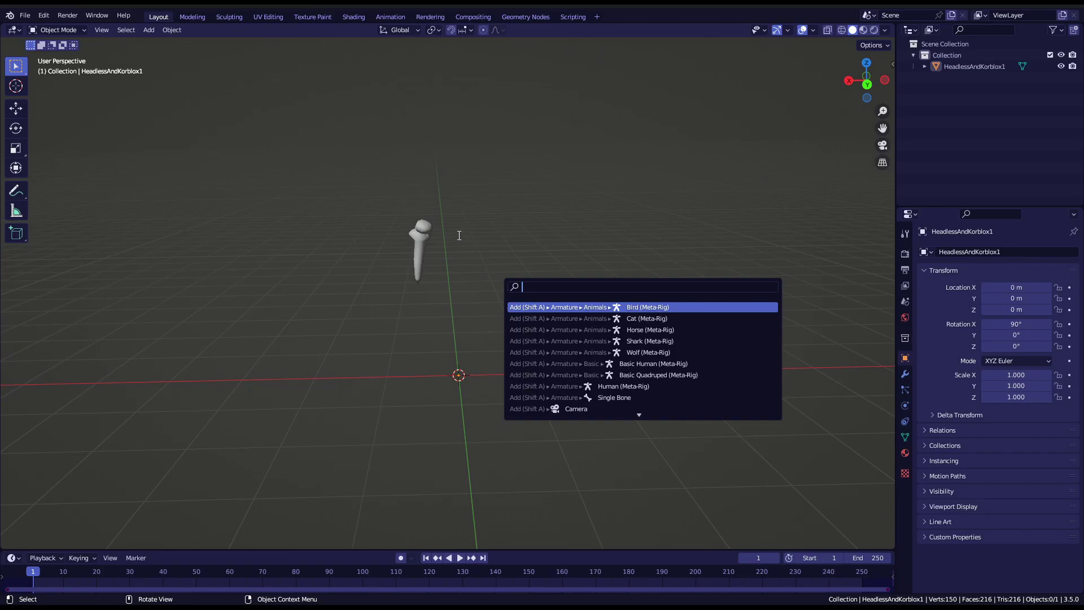
pyautogui.write('walk n')
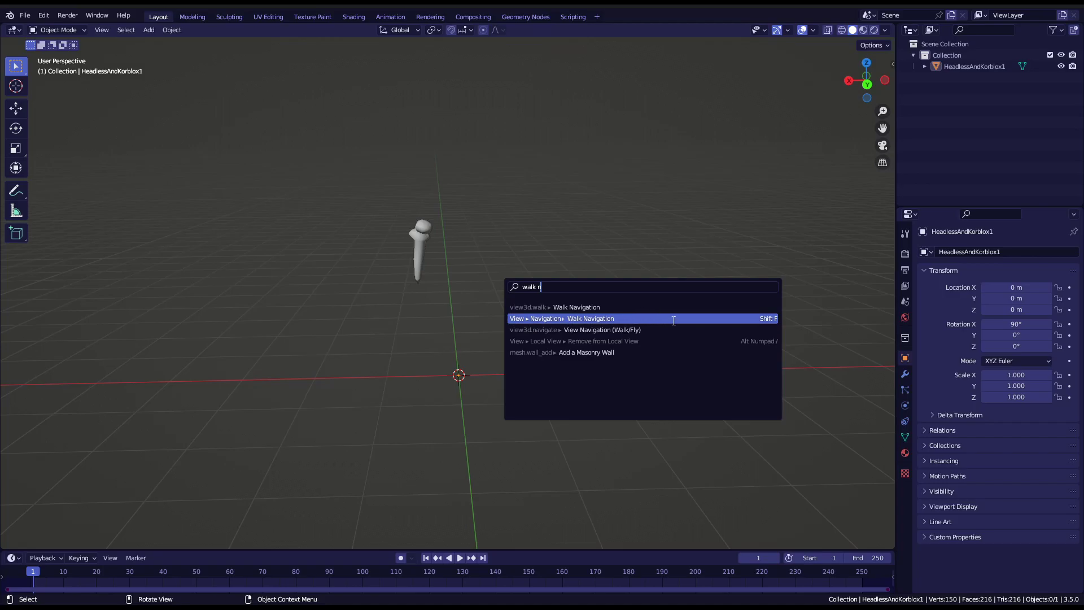
pyautogui.rightClick(767, 320)
pyautogui.click(738, 336)
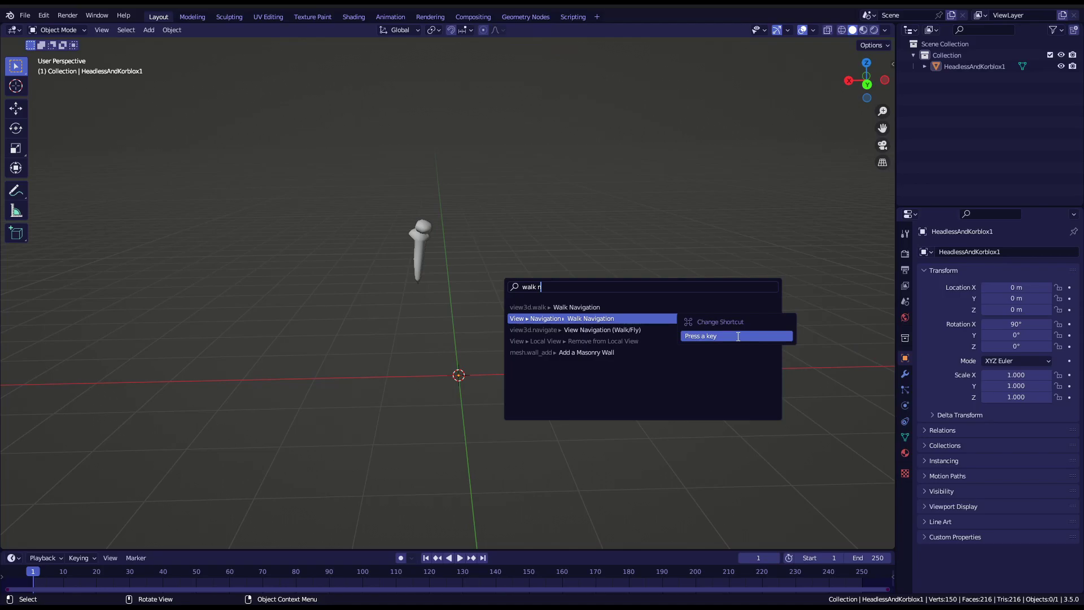
pyautogui.hotkey('shift', 'f')
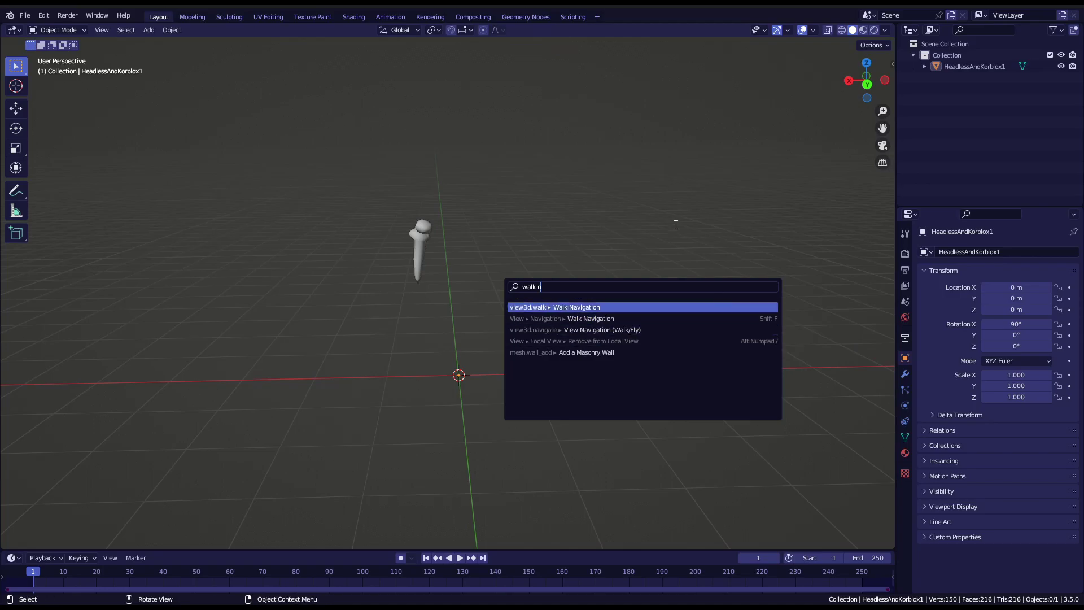
pyautogui.click(657, 189)
# Move the view around the Korblox leg with Walk Navigation and settle on a closer view of it.
pyautogui.hotkey('shift', 'f')
pyautogui.press('w')
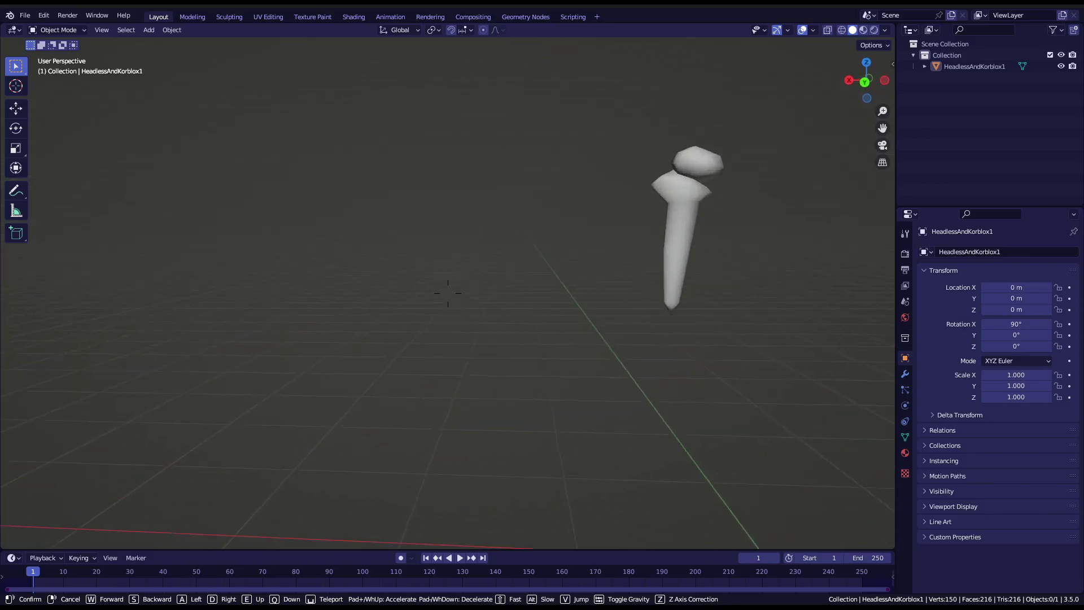
pyautogui.press('d')
pyautogui.press('s')
pyautogui.press('s')
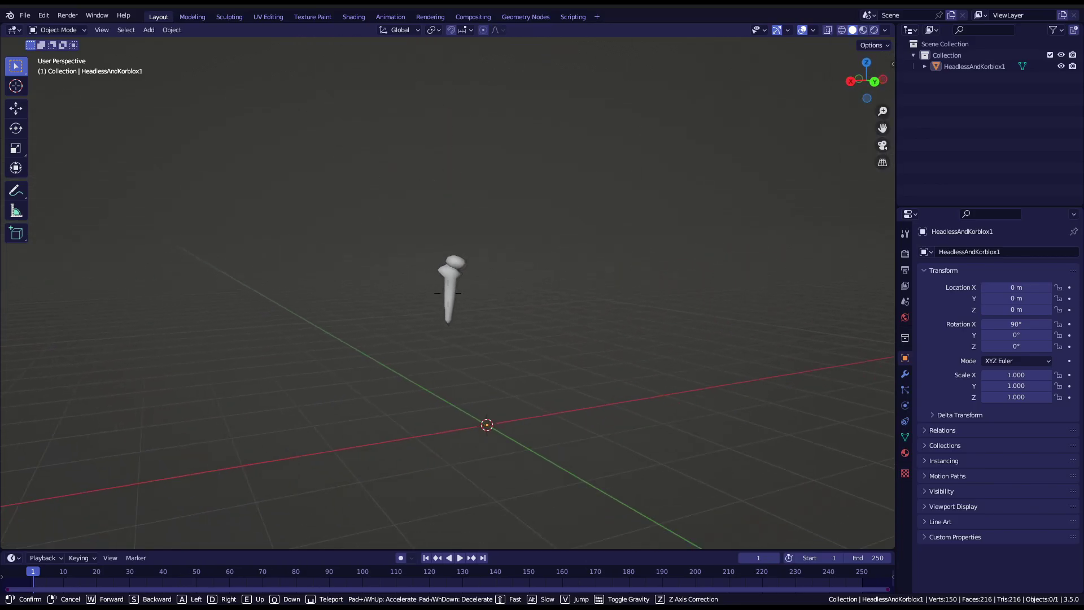
pyautogui.press('w')
pyautogui.press('s')
pyautogui.click(656, 190)
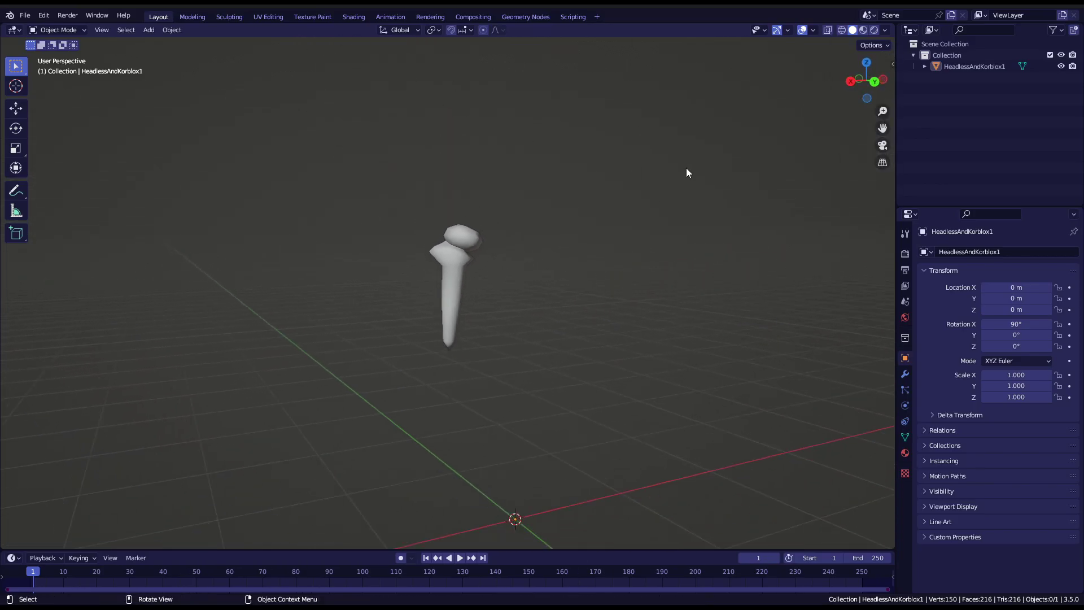
# Select the Korblox leg mesh and bring up the Starter Rigs options in the viewport.
pyautogui.click(466, 245)
pyautogui.press('n')
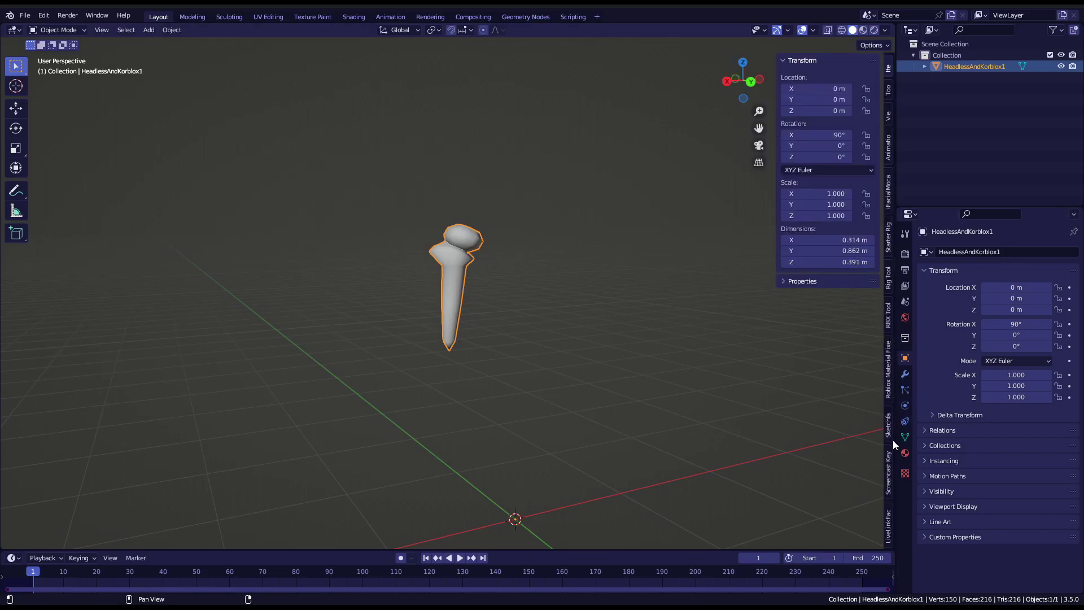
pyautogui.scroll(-11, 889, 429)
pyautogui.keyDown('ctrl'); pyautogui.scroll(4, 889, 427); pyautogui.keyUp('ctrl')
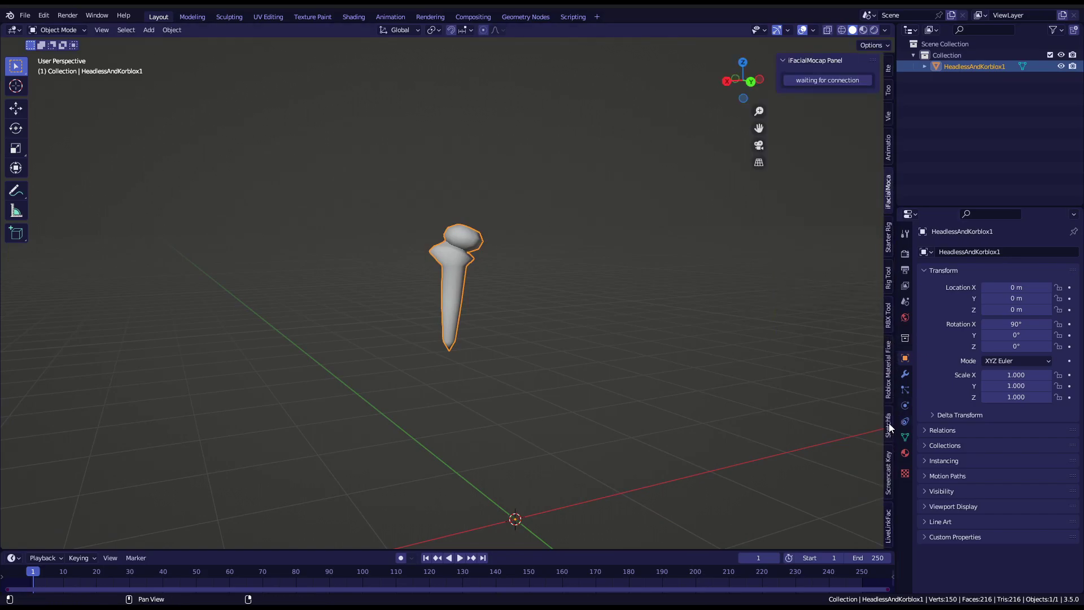
pyautogui.scroll(-4, 889, 428)
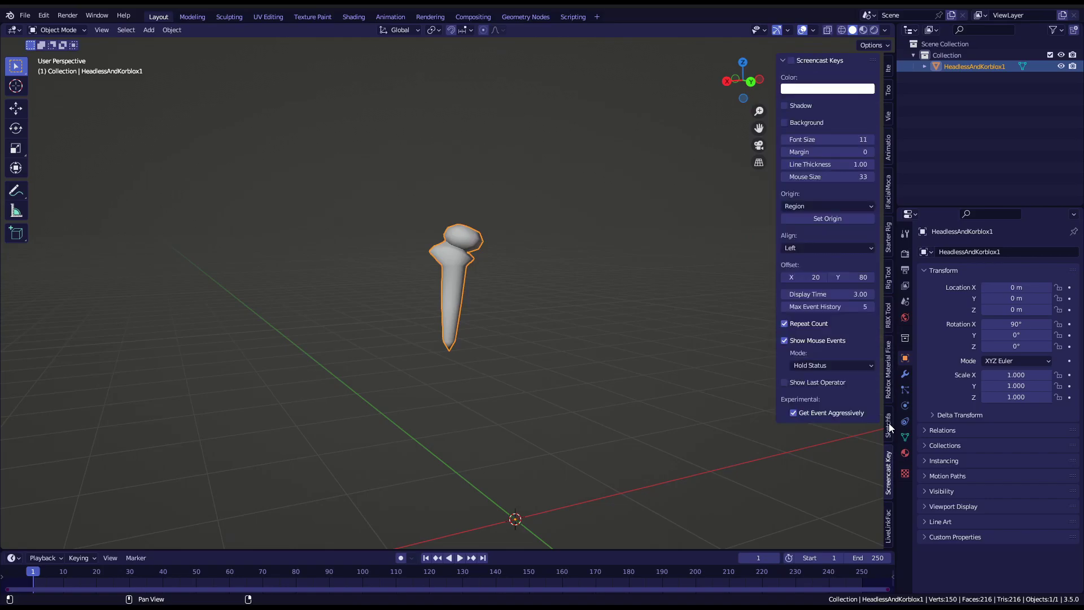
pyautogui.scroll(4, 888, 427)
pyautogui.scroll(3, 888, 427)
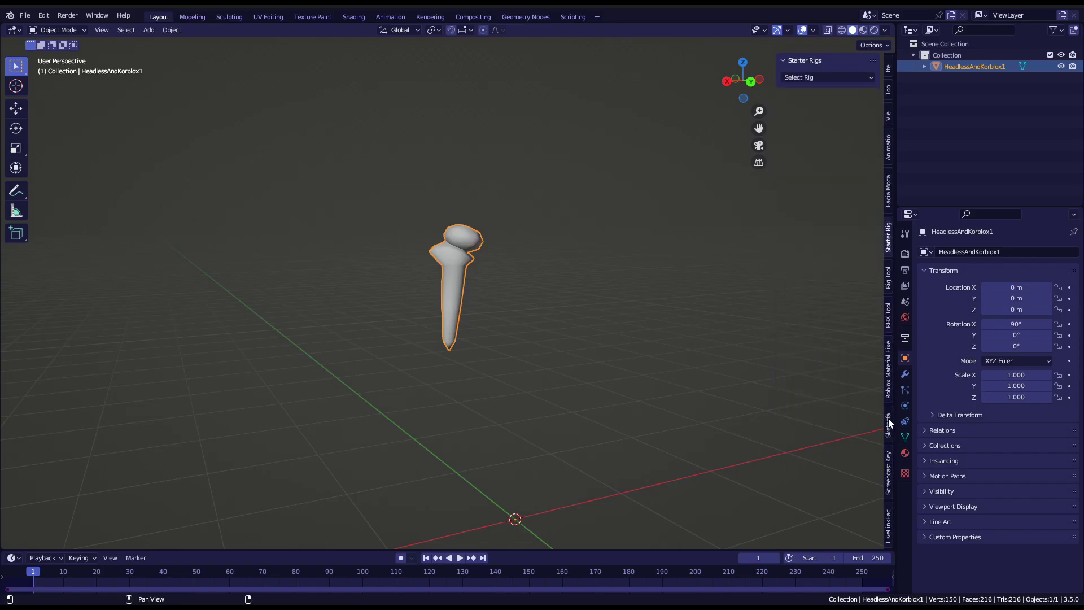
# Add the Starter Superhero Rig to the scene with the Korblox leg.
pyautogui.scroll(-2, 889, 427)
pyautogui.scroll(2, 889, 388)
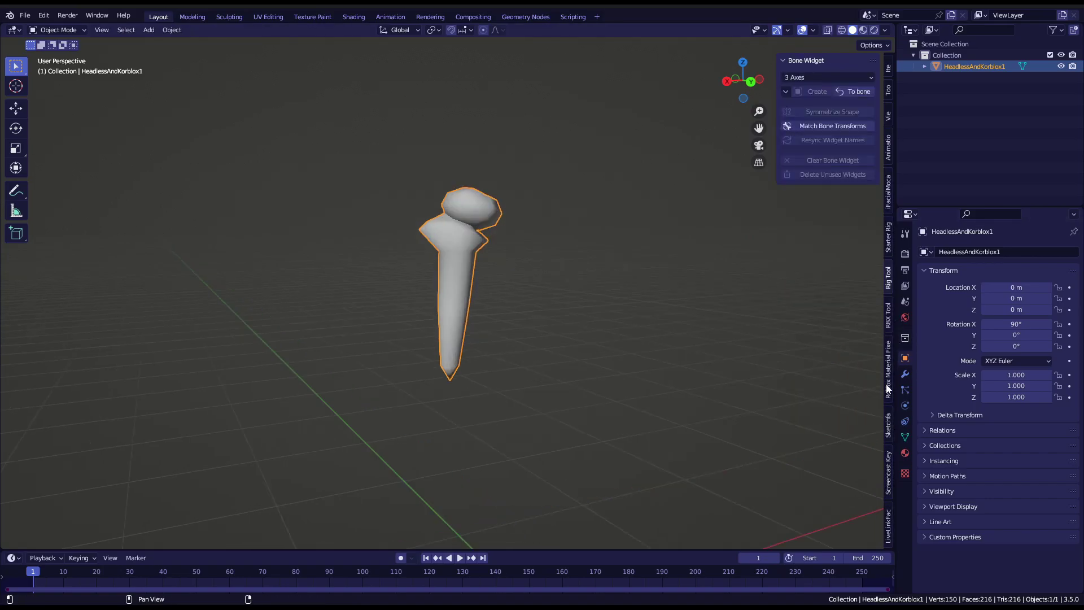
pyautogui.keyDown('ctrl'); pyautogui.scroll(1, 889, 388); pyautogui.keyUp('ctrl')
pyautogui.click(822, 79)
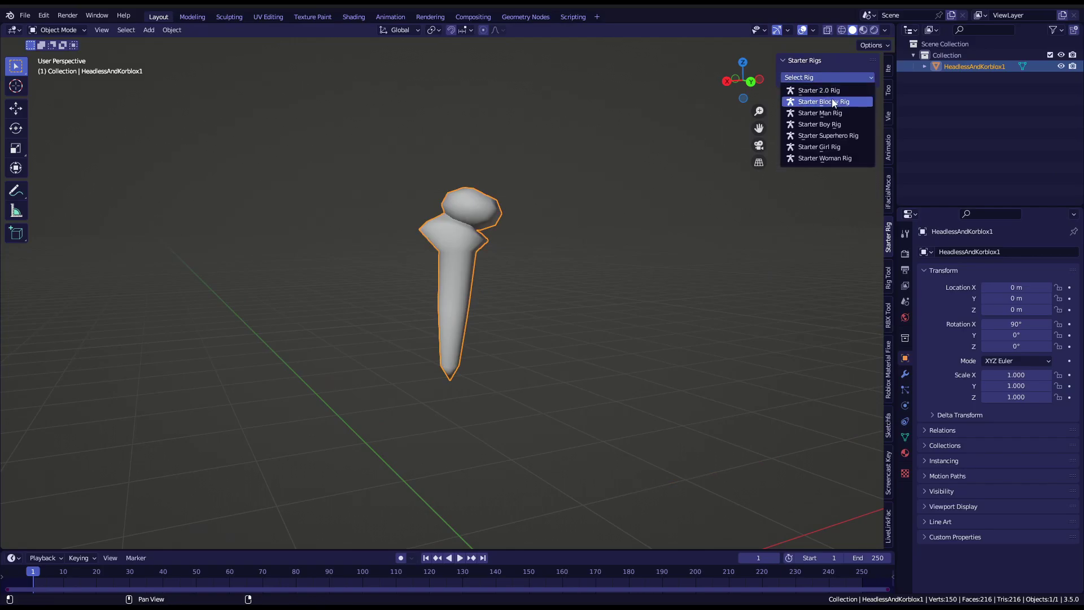
pyautogui.click(836, 136)
# Try deleting the superhero rig's right leg mesh, and undo the deletion.
pyautogui.click(490, 318)
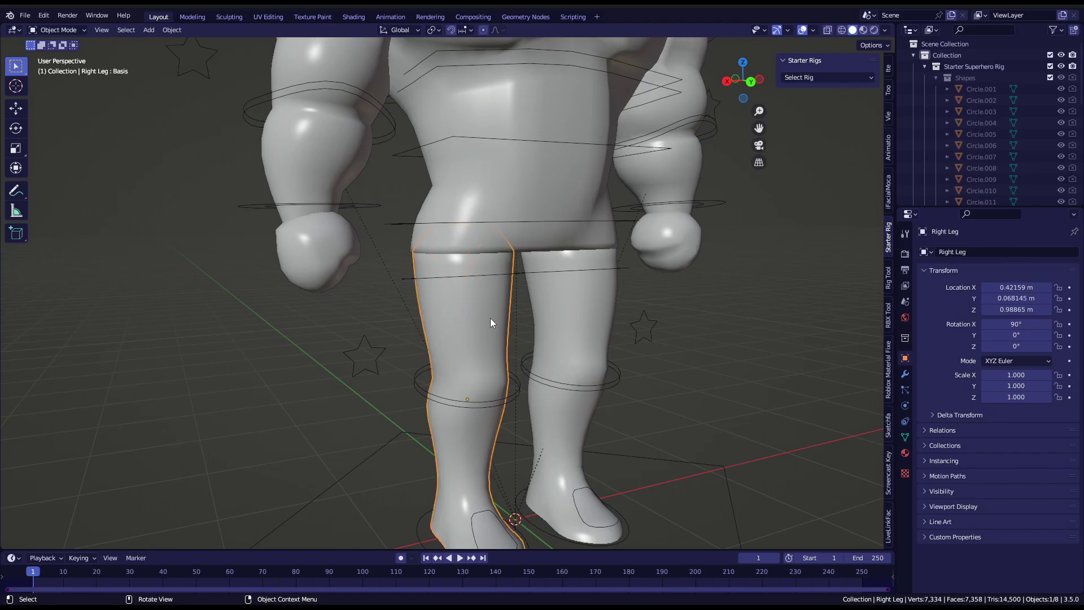
pyautogui.scroll(-7, 511, 314)
pyautogui.scroll(5, 510, 313)
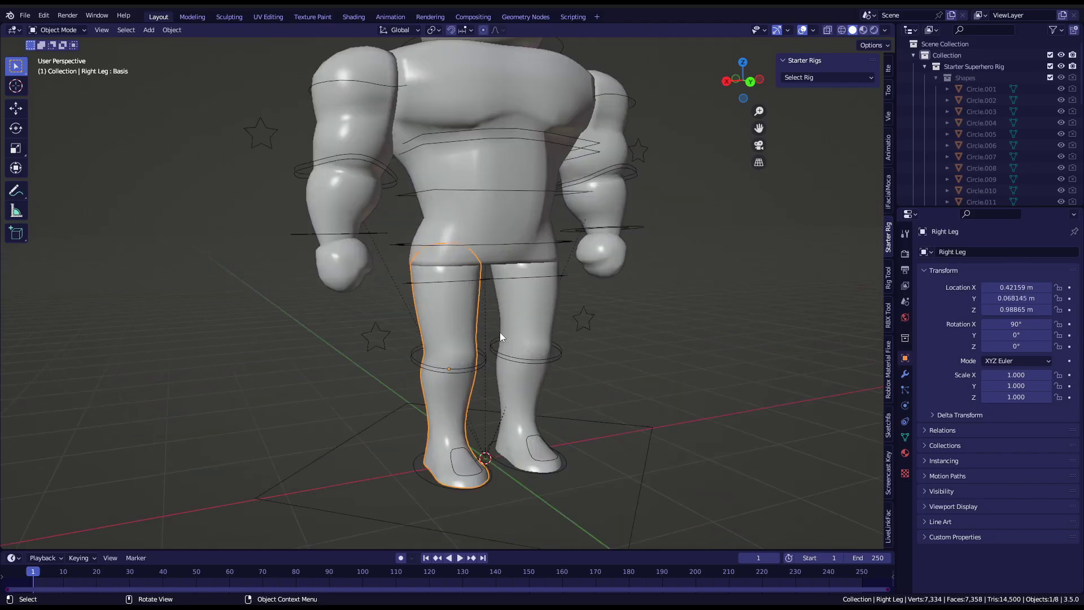
pyautogui.press('Delete')
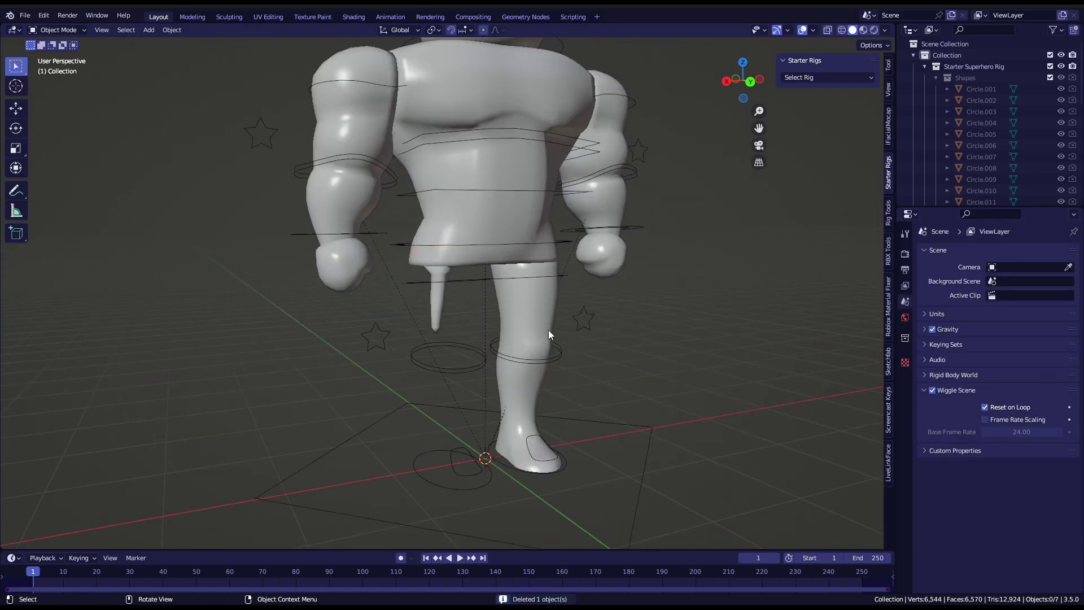
pyautogui.click(433, 286)
pyautogui.scroll(7, 446, 300)
pyautogui.scroll(-3, 453, 307)
pyautogui.hotkey('ctrl', 'z')
pyautogui.hotkey('ctrl', 'z')
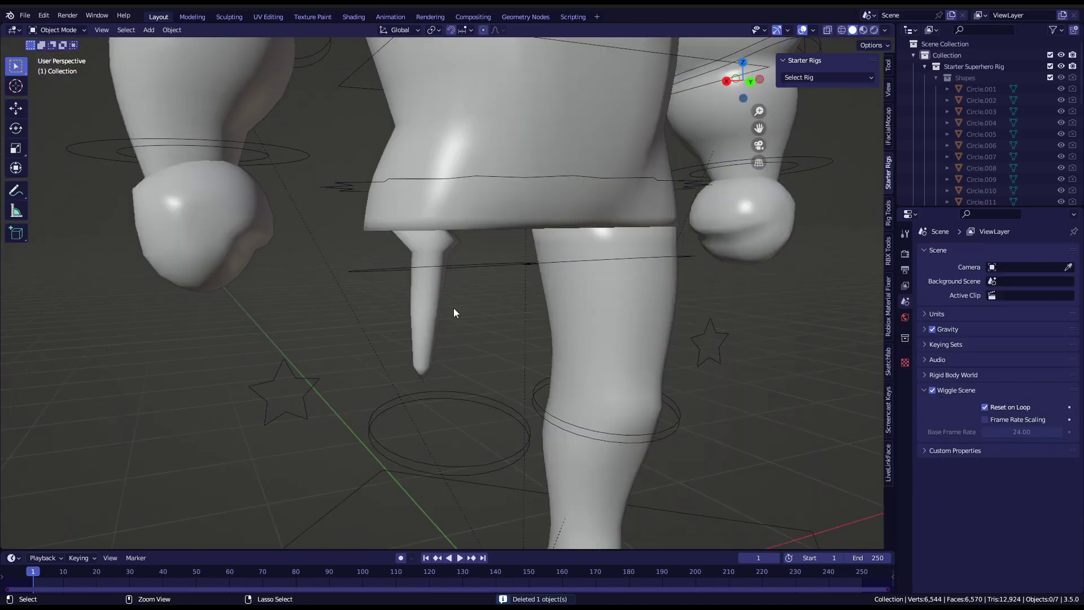
pyautogui.press('g')
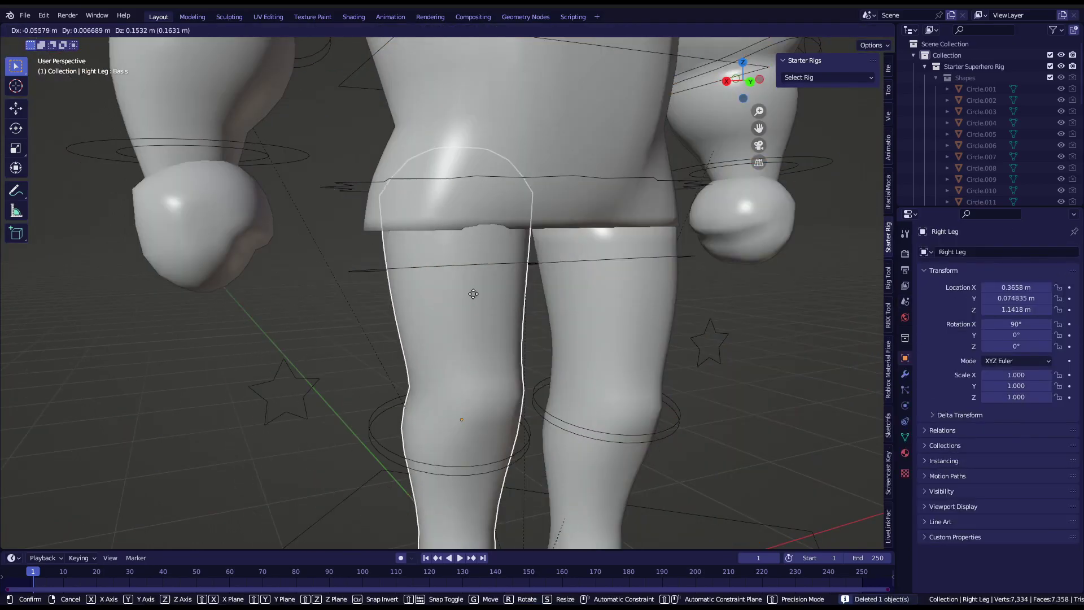
pyautogui.rightClick(452, 269)
pyautogui.press('g')
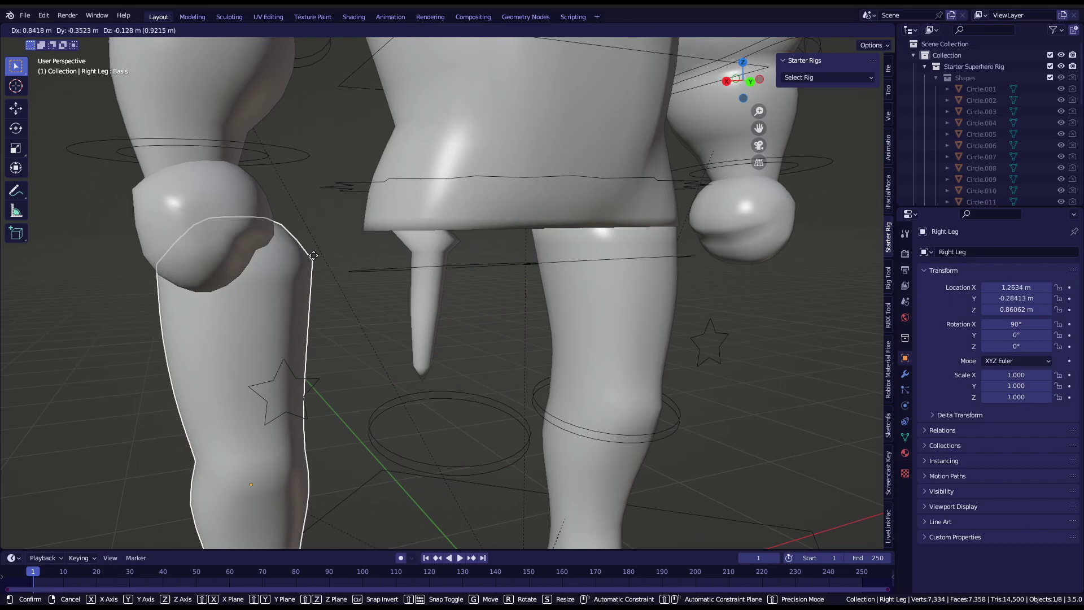
pyautogui.rightClick(422, 270)
pyautogui.click(423, 305)
pyautogui.press('g')
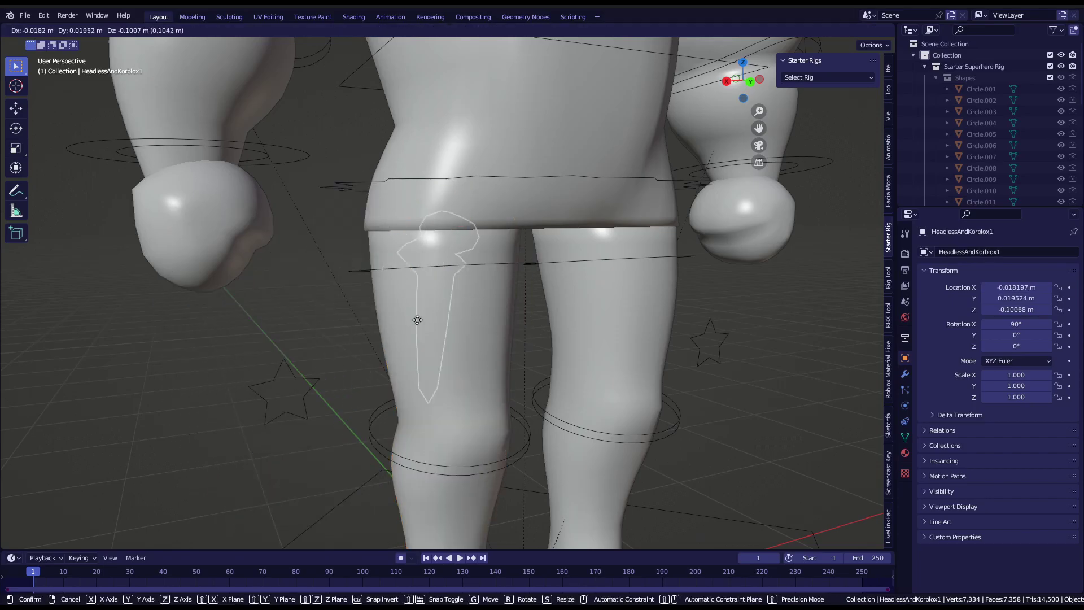
pyautogui.rightClick(394, 320)
# Delete the superhero rig's right leg mesh so that only the Korblox leg stays on that side.
pyautogui.click(429, 319)
pyautogui.press('g')
pyautogui.press('Escape')
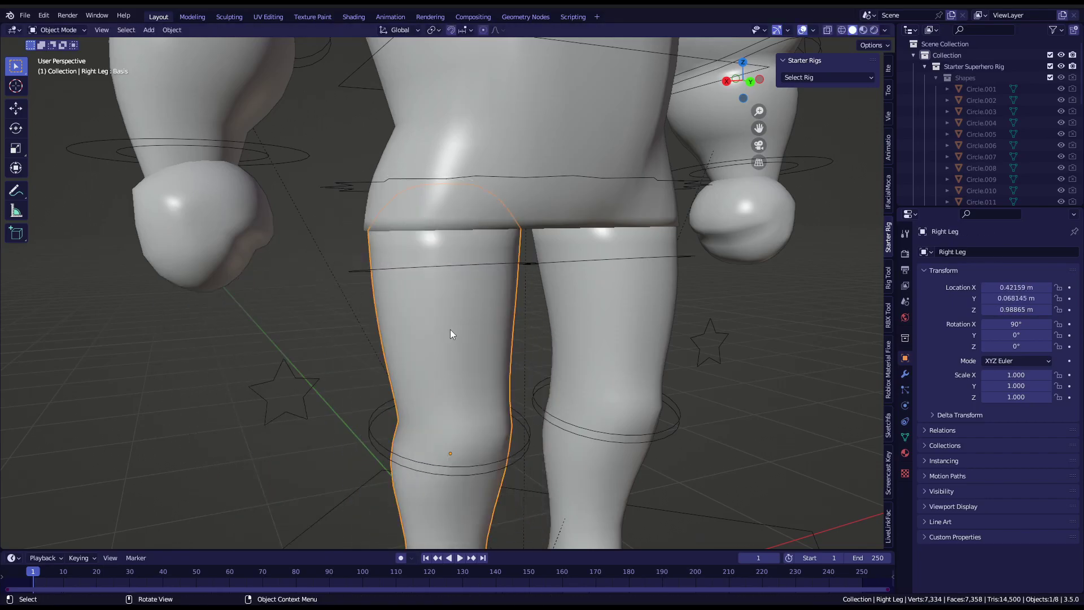
pyautogui.scroll(-4, 455, 317)
pyautogui.scroll(2, 456, 317)
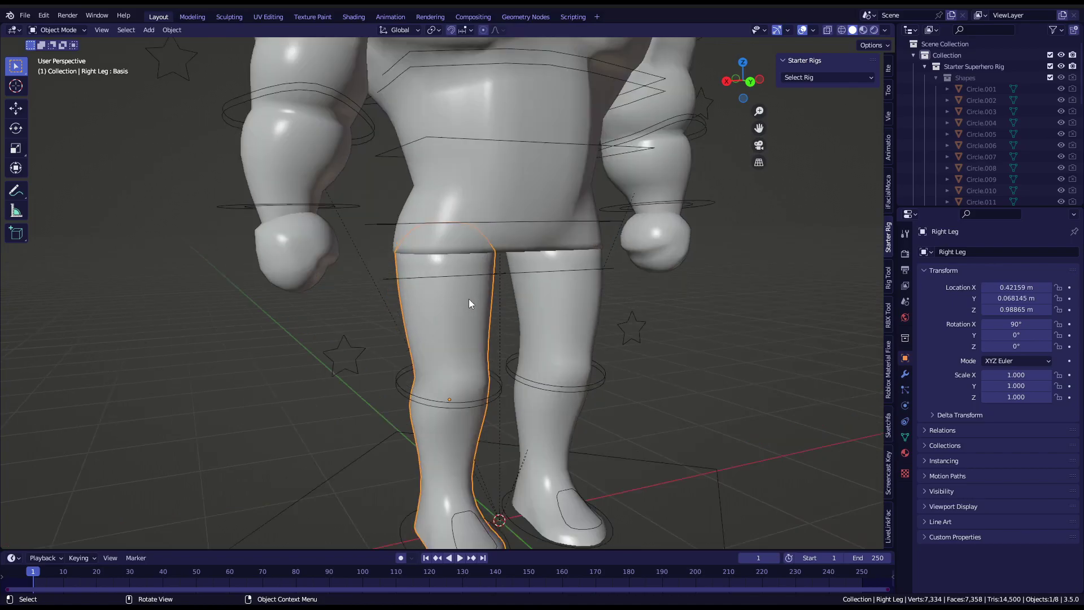
pyautogui.press('Delete')
pyautogui.click(431, 288)
pyautogui.scroll(-2, 443, 307)
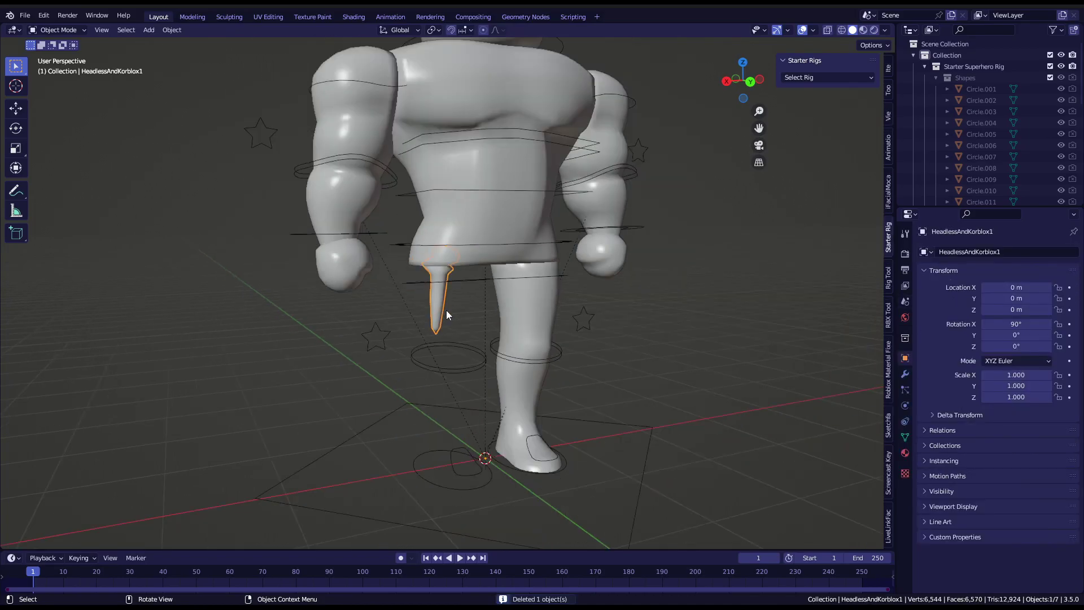
pyautogui.keyDown('shift'); pyautogui.click(463, 280); pyautogui.keyUp('shift')
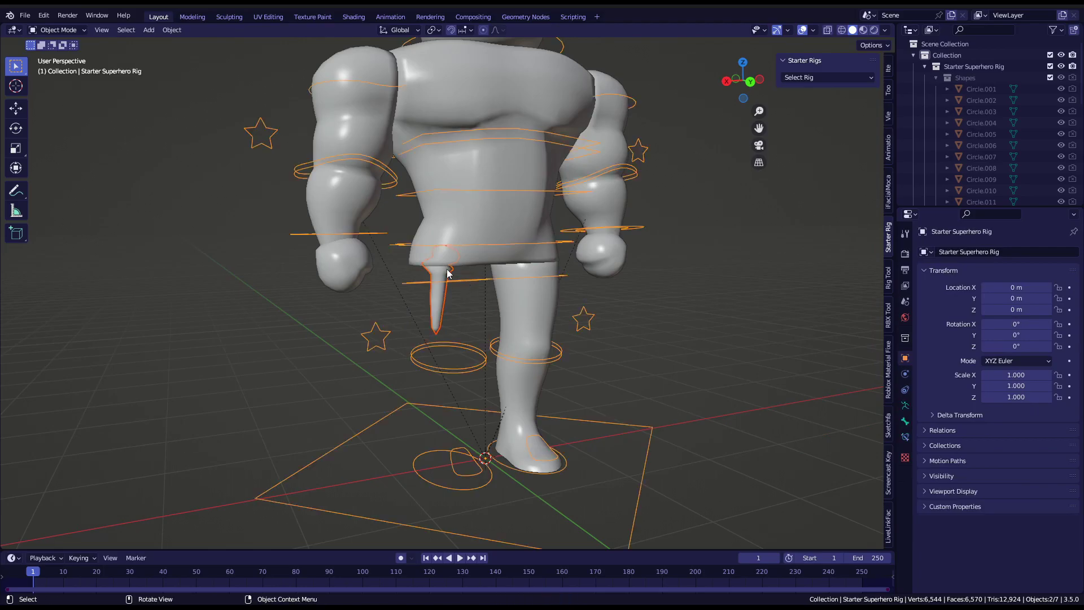
pyautogui.click(62, 30)
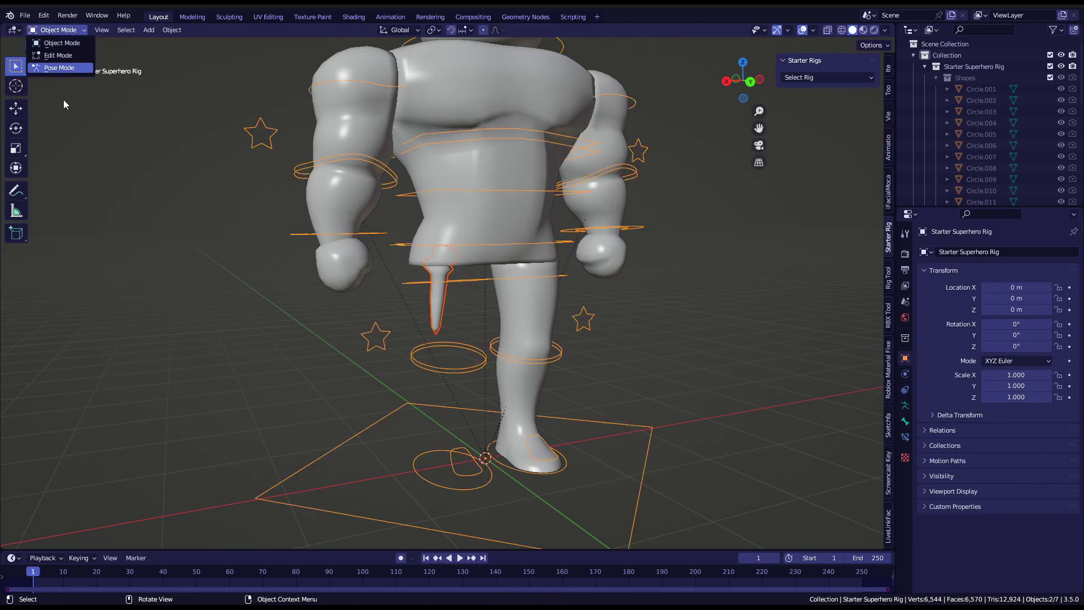
pyautogui.click(425, 296)
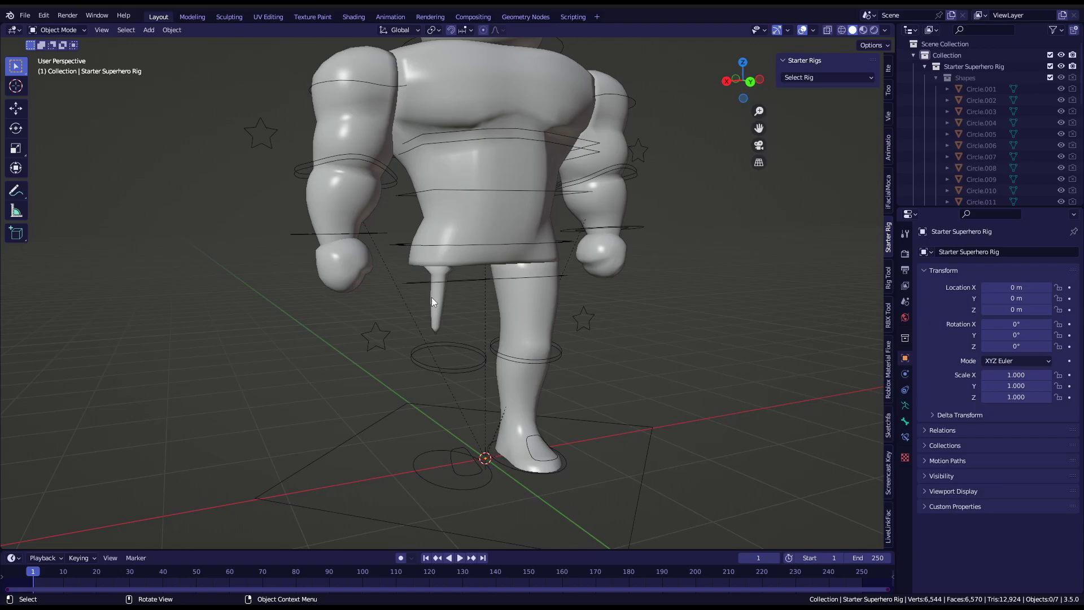
# Select the Korblox leg, add the superhero rig armature to the selection as the active object, and switch to Pose Mode.
pyautogui.click(442, 291)
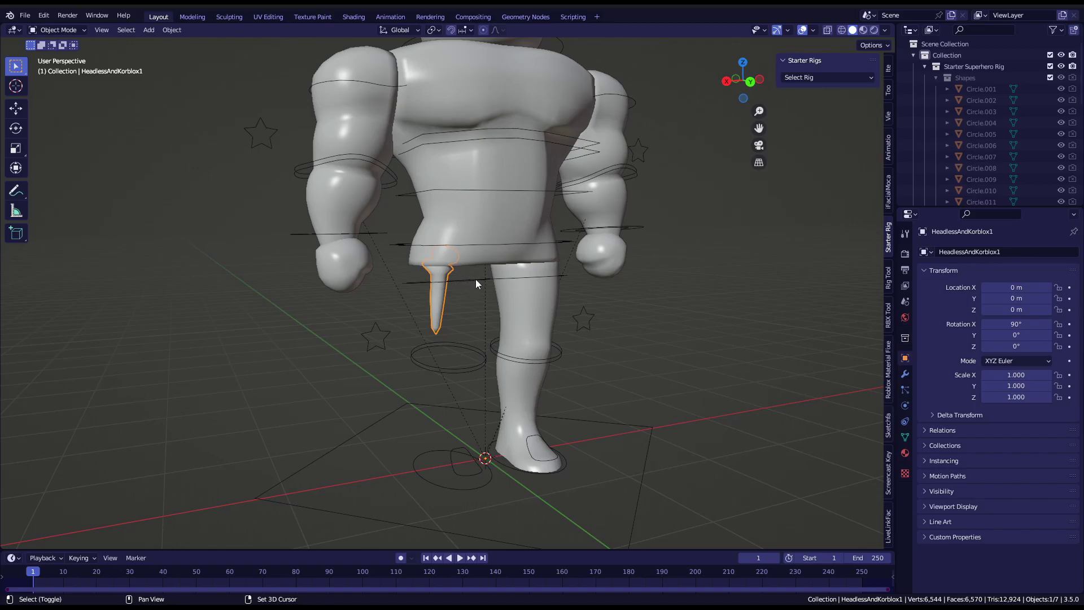
pyautogui.keyDown('shift'); pyautogui.click(371, 231); pyautogui.keyUp('shift')
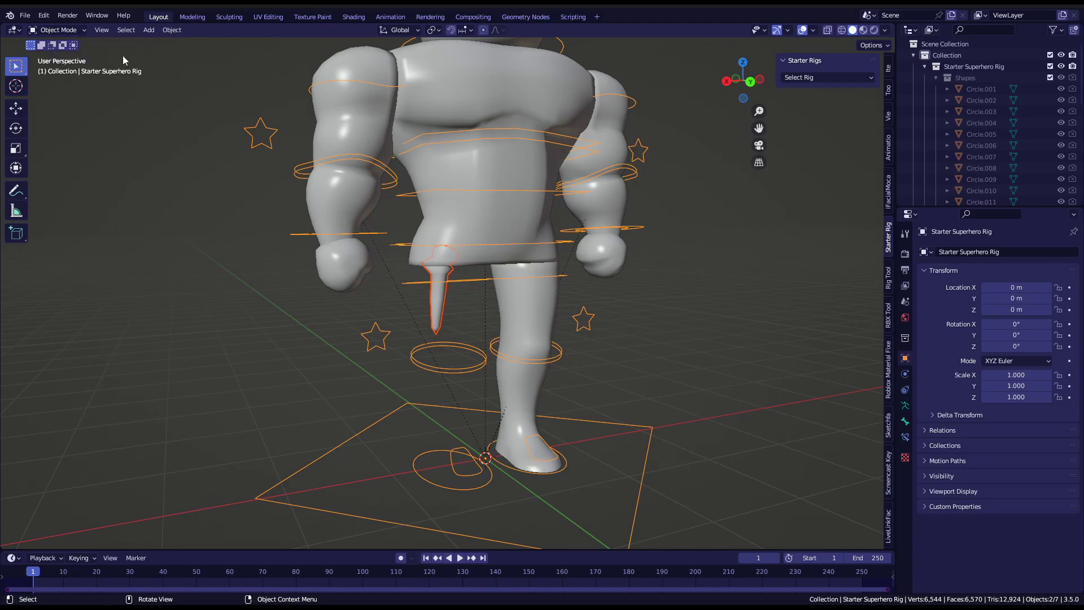
pyautogui.click(67, 30)
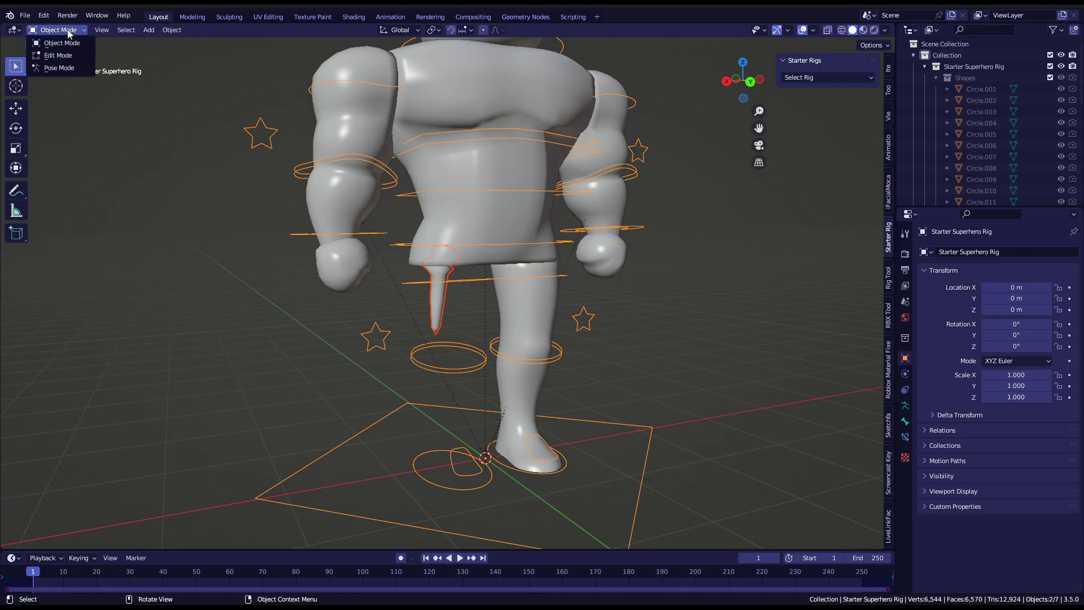
pyautogui.click(65, 72)
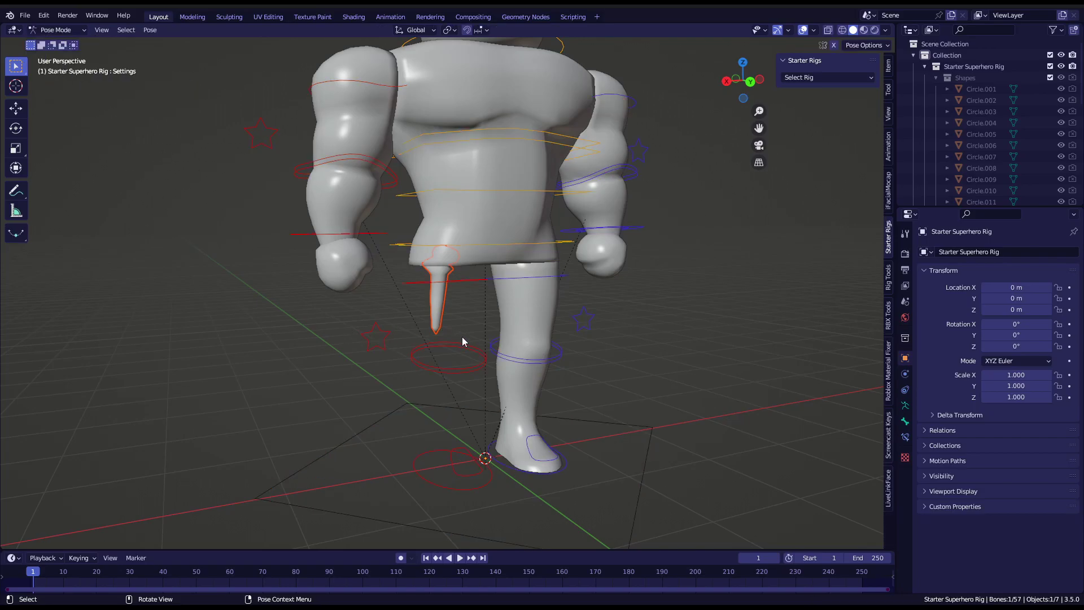
# Parent the Korblox leg to the rig's Upperleg.R bone using the Bone parenting option.
pyautogui.click(462, 279)
pyautogui.press('g')
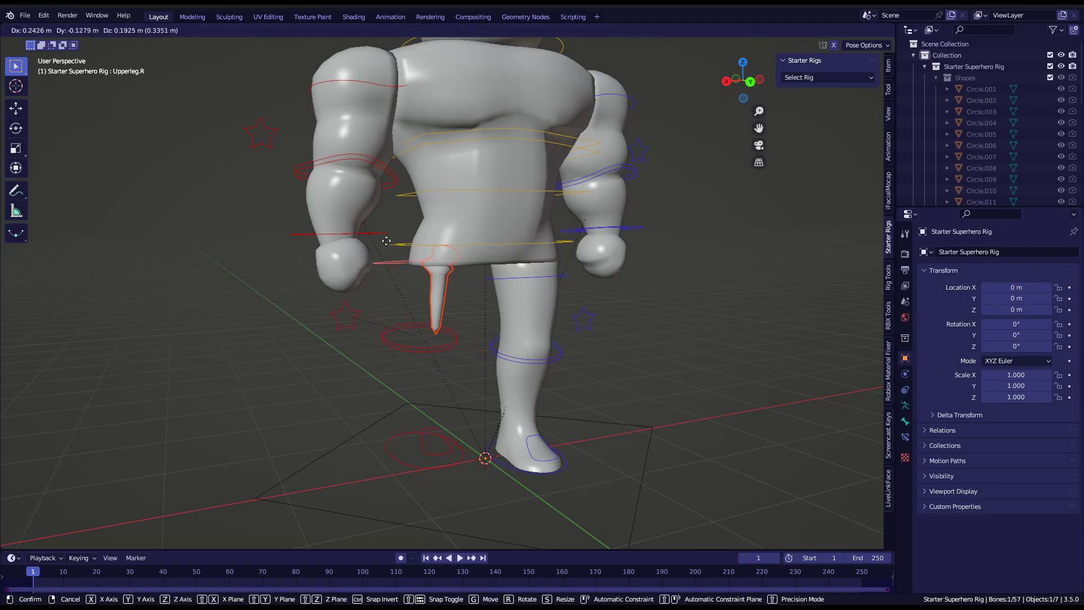
pyautogui.rightClick(410, 312)
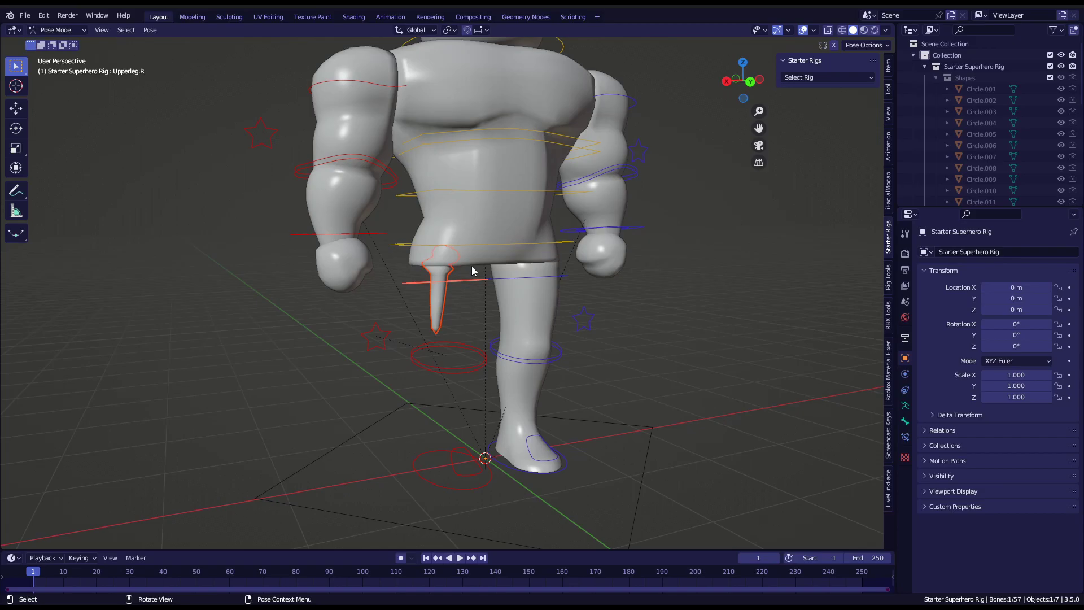
pyautogui.hotkey('ctrl', 'p')
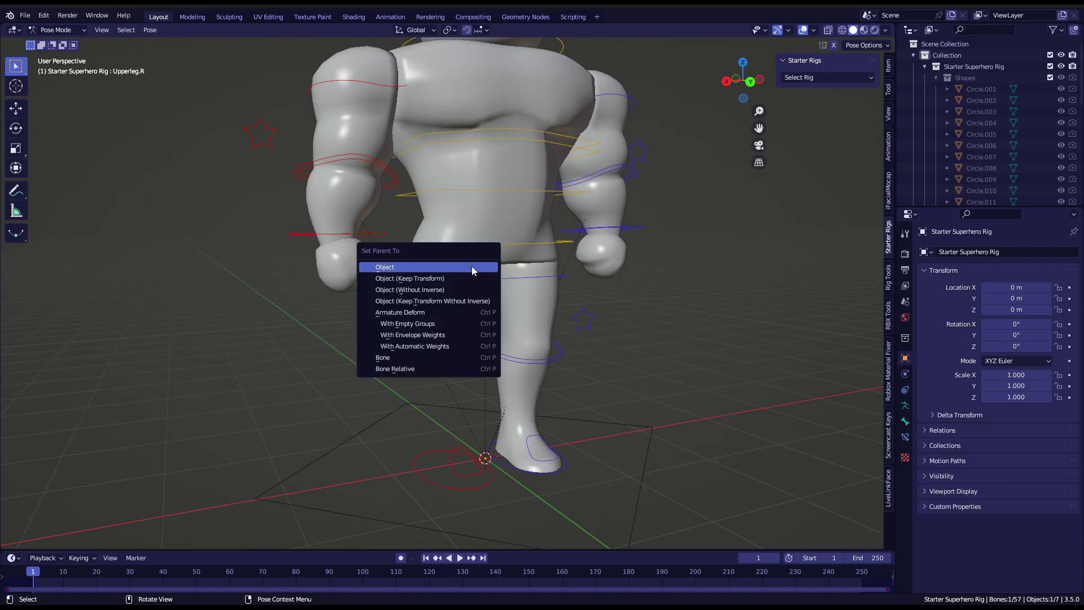
pyautogui.click(472, 267)
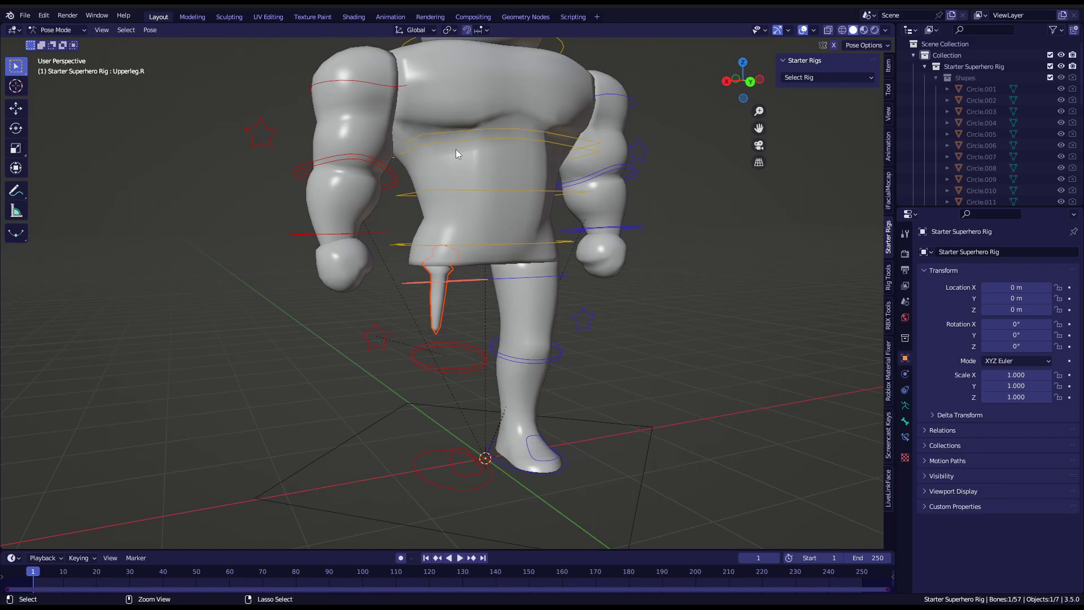
pyautogui.hotkey('ctrl', 'p')
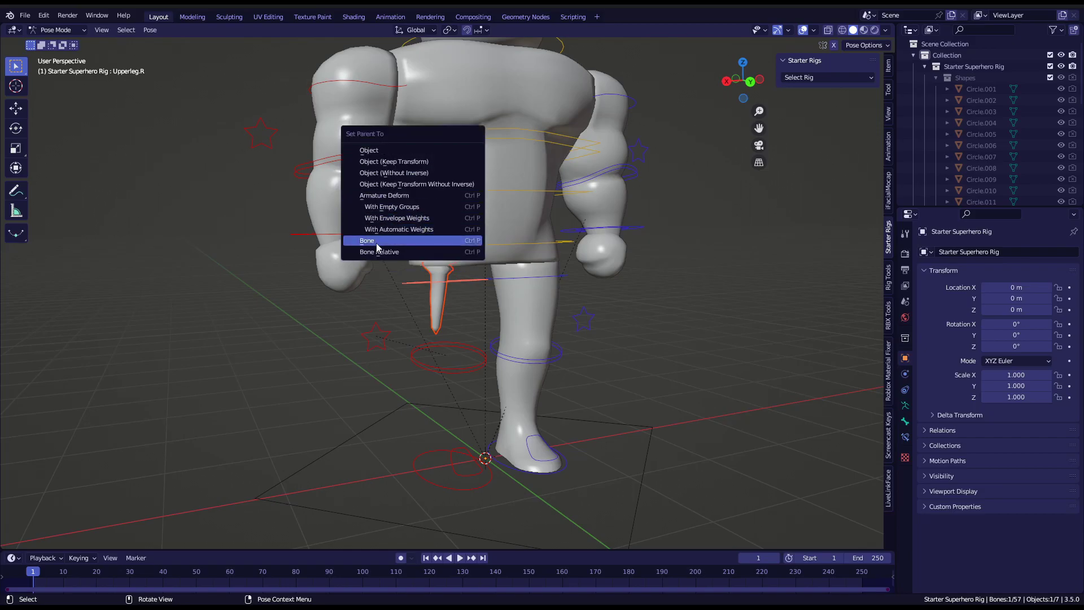
pyautogui.click(376, 243)
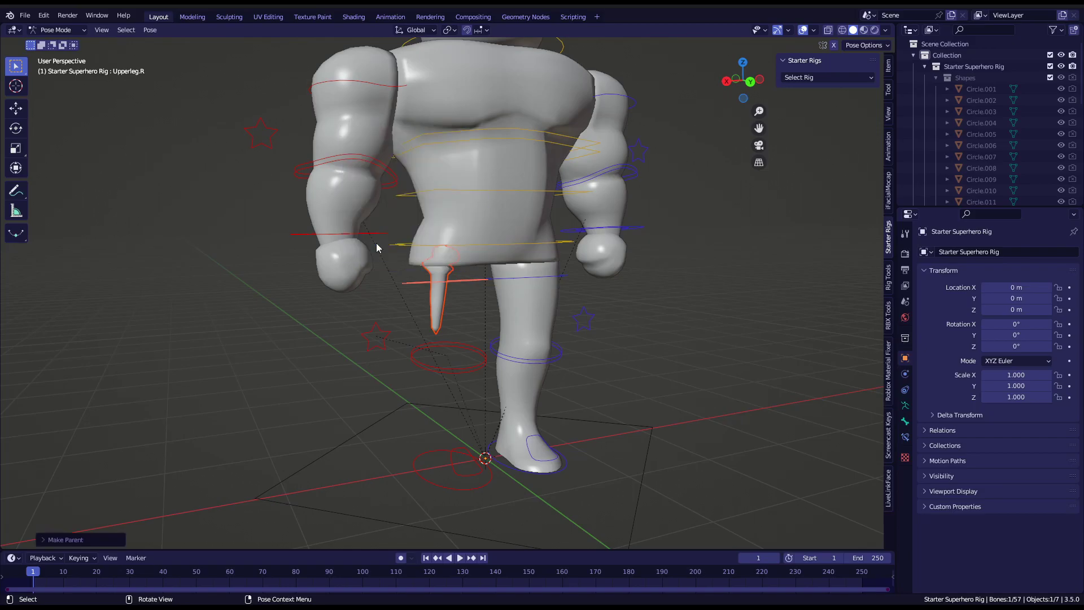
# Reselect only the rig in Pose Mode and test-rotate the Upperleg.R bone to check the Korblox leg's attachment, cancelling the rotation.
pyautogui.click(56, 30)
pyautogui.click(72, 43)
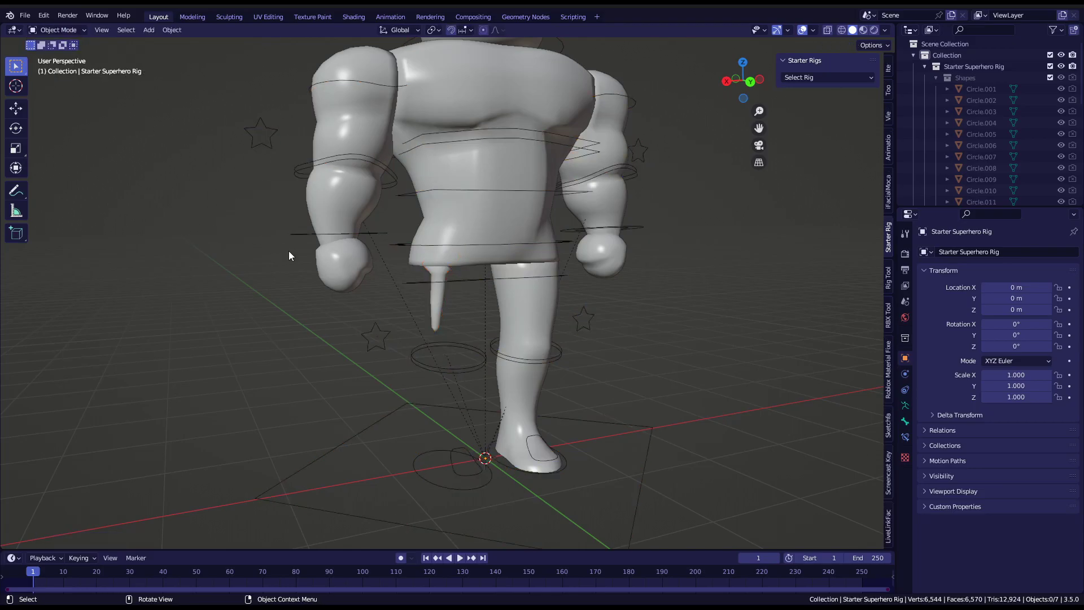
pyautogui.click(469, 282)
pyautogui.click(56, 30)
pyautogui.click(60, 68)
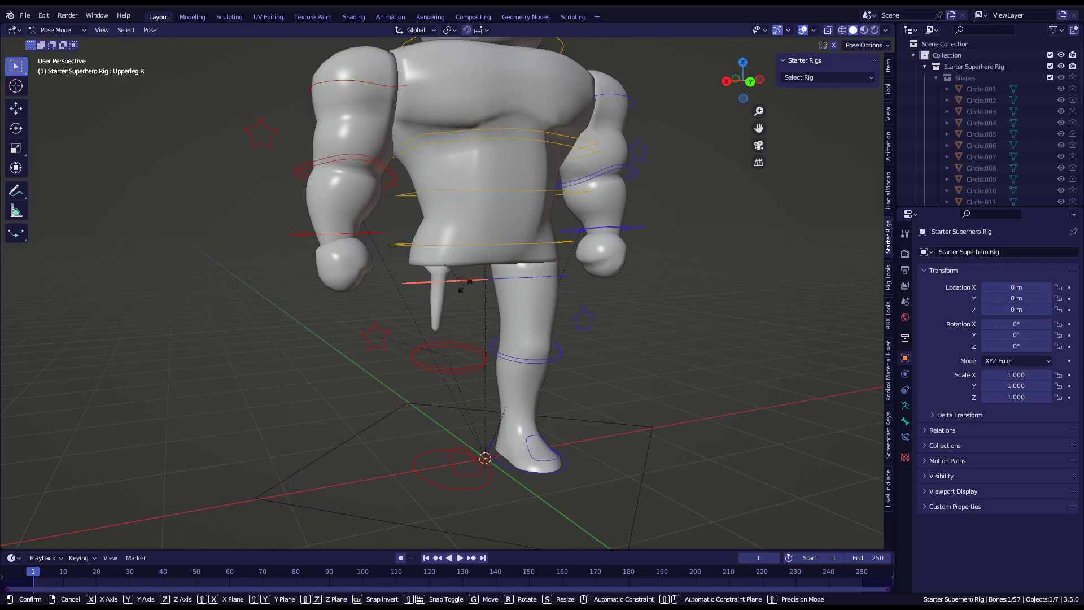
pyautogui.press('r')
pyautogui.press('r')
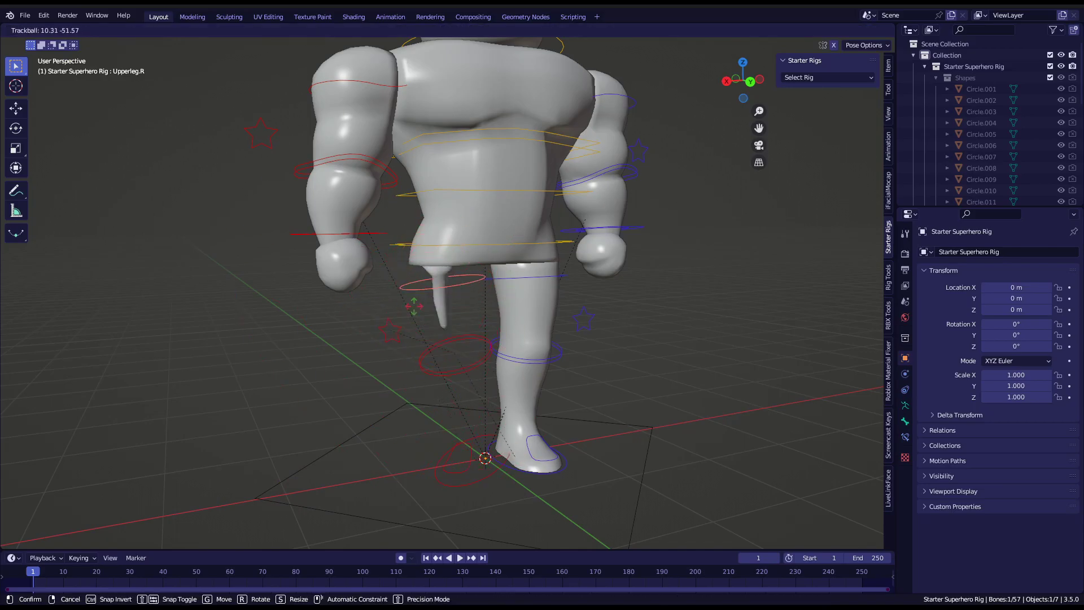
pyautogui.rightClick(473, 260)
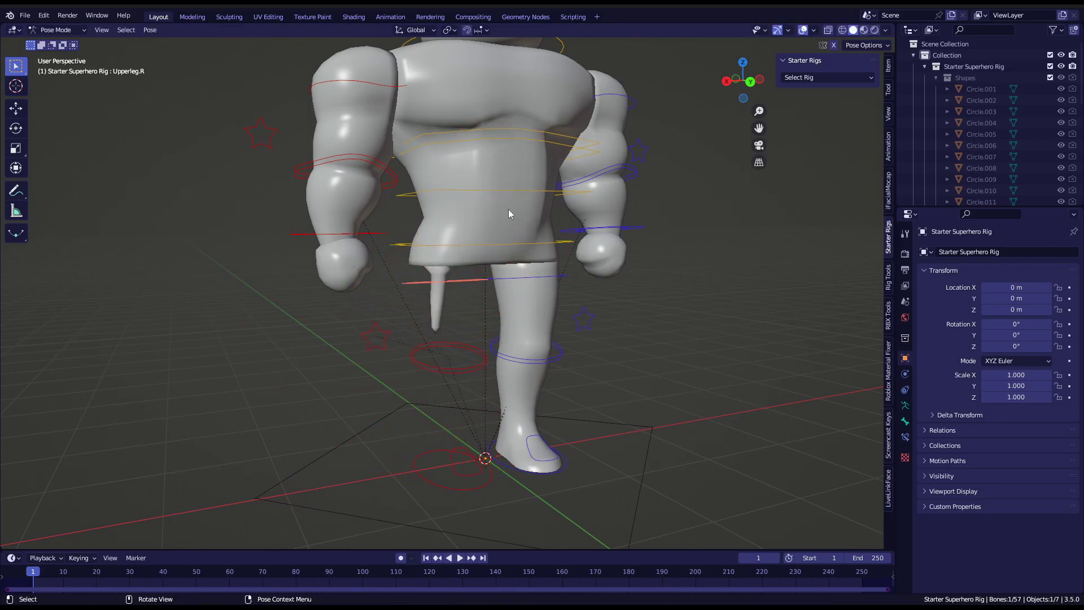
# Return to Object Mode and delete the superhero rig's head mesh.
pyautogui.scroll(-2, 508, 209)
pyautogui.keyDown('shift'); pyautogui.moveTo(483, 239); pyautogui.dragTo(496, 337, button='middle'); pyautogui.keyUp('shift')
pyautogui.scroll(4, 516, 170)
pyautogui.click(513, 153)
pyautogui.scroll(-5, 473, 218)
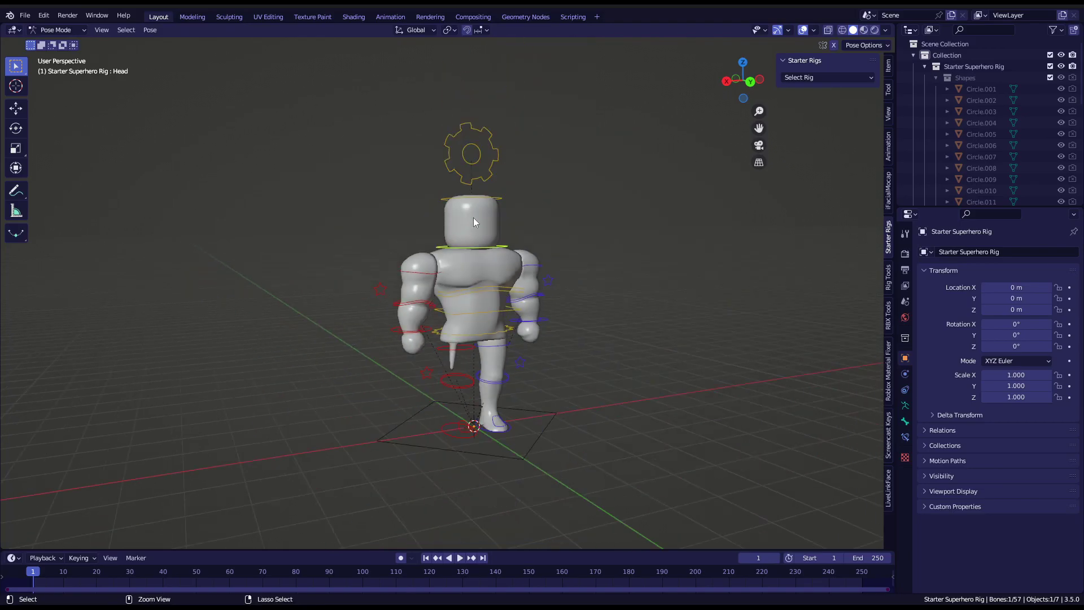
pyautogui.hotkey('ctrl', 'Tab')
pyautogui.click(473, 219)
pyautogui.scroll(2, 477, 219)
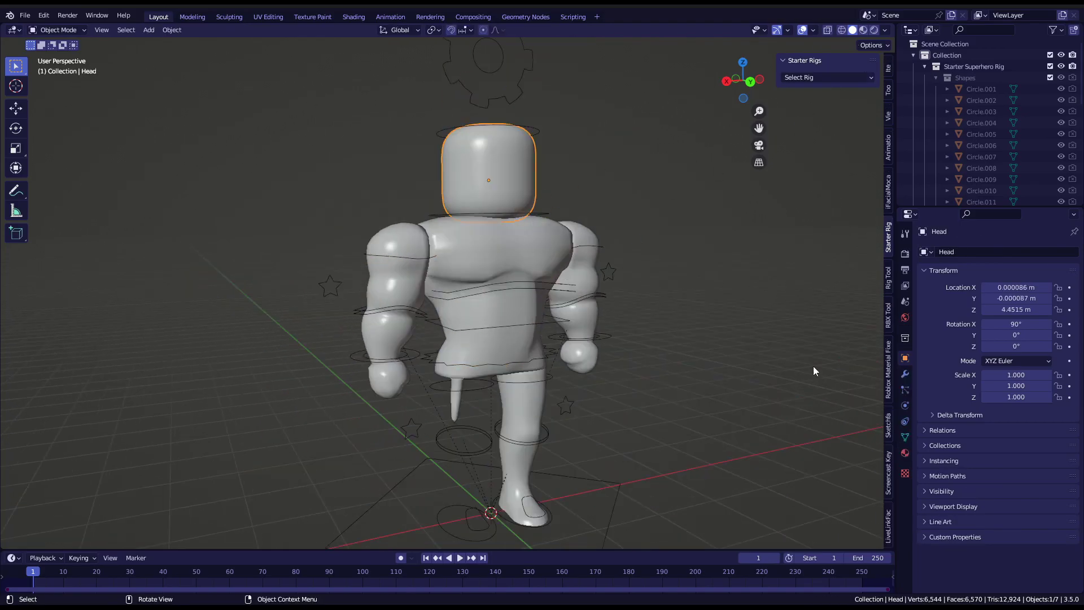
pyautogui.press('Delete')
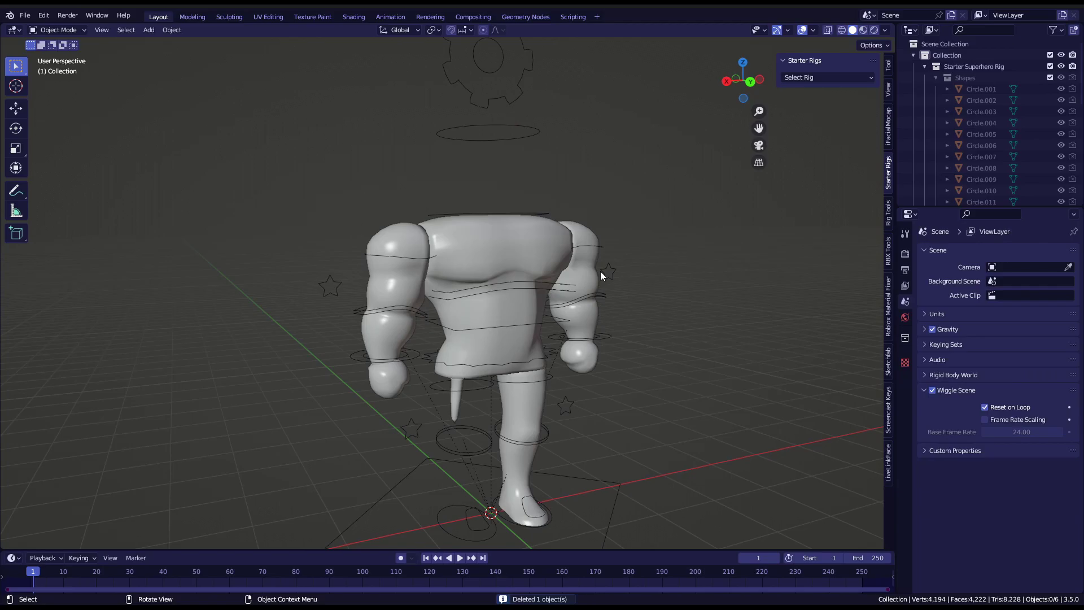
# Switch the viewport shading to Material Preview to show the Korblox leg's texture on the headless rig.
pyautogui.scroll(-3, 473, 232)
pyautogui.scroll(4, 473, 232)
pyautogui.moveTo(473, 232); pyautogui.dragTo(449, 227, button='middle')
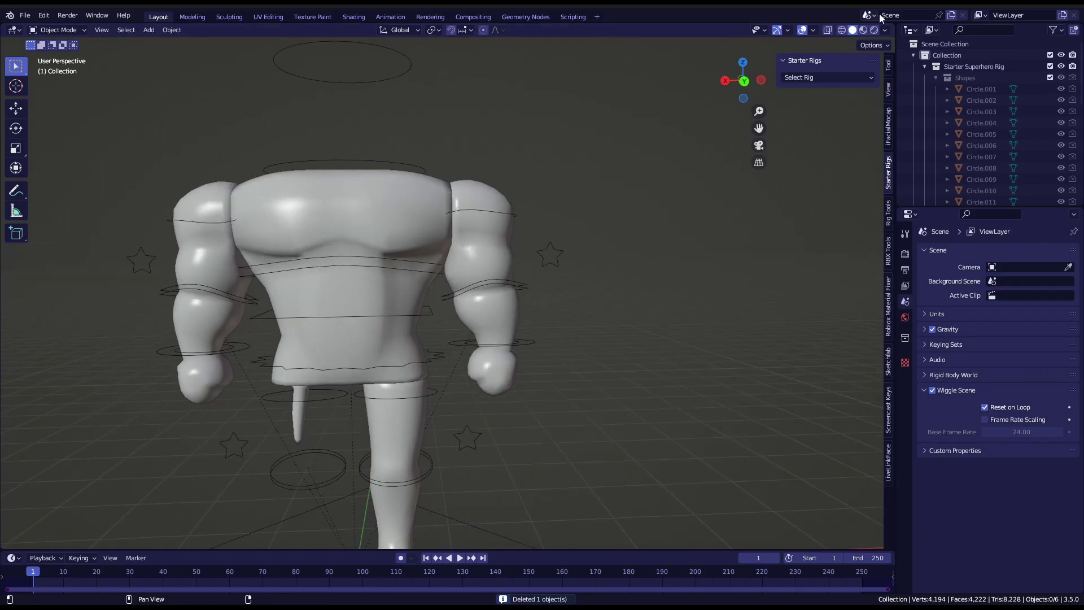
pyautogui.click(863, 30)
pyautogui.moveTo(522, 402); pyautogui.dragTo(521, 370, button='middle')
pyautogui.scroll(3, 520, 370)
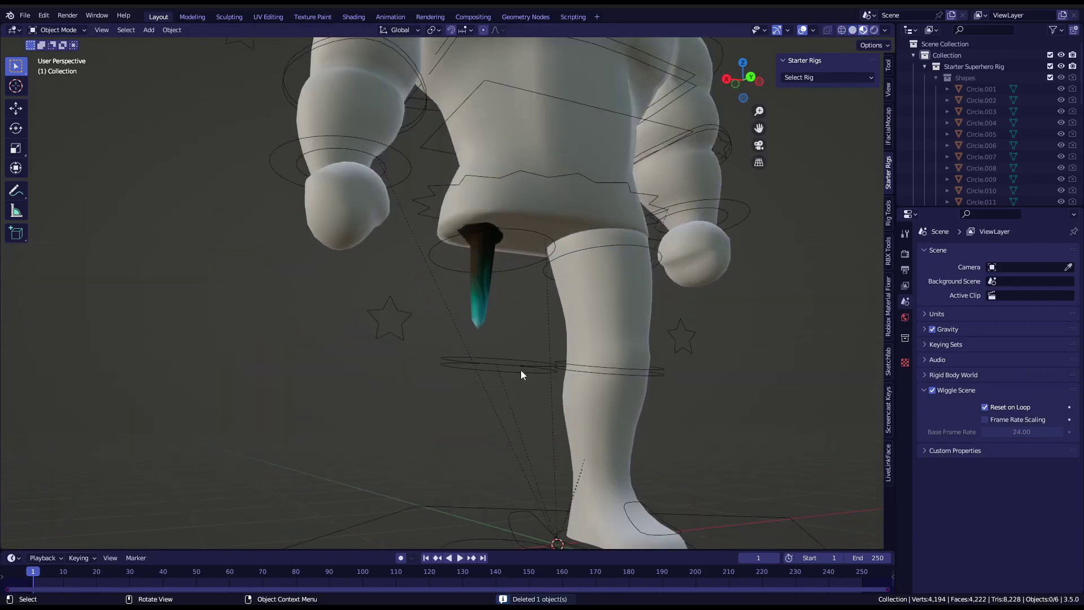
pyautogui.moveTo(489, 302); pyautogui.dragTo(437, 362, button='middle')
pyautogui.scroll(-3, 463, 322)
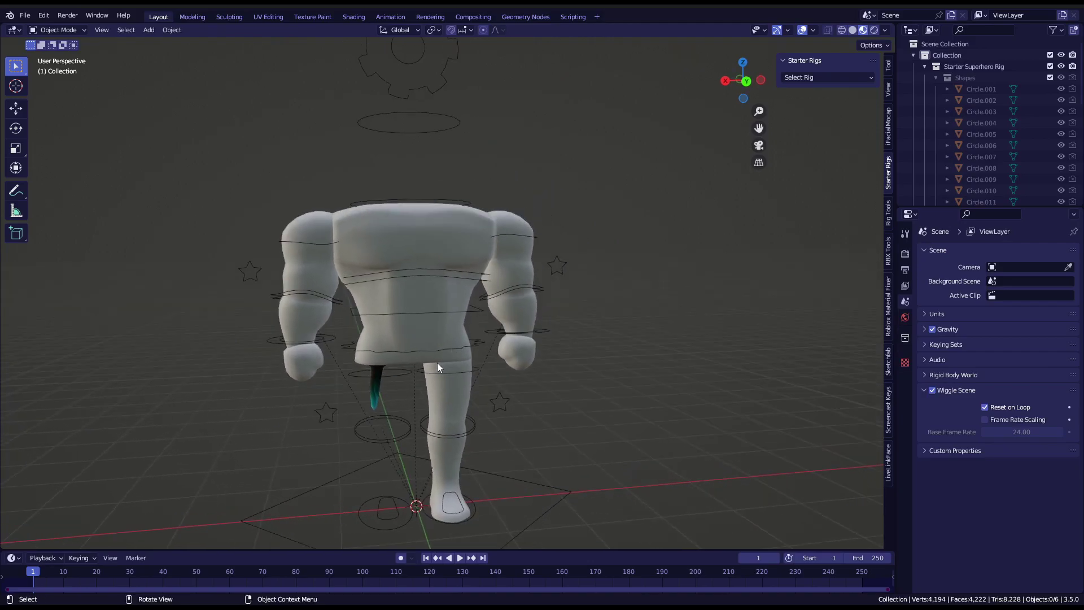
# Select the Starter Superhero Rig and switch it to Pose Mode.
pyautogui.click(389, 429)
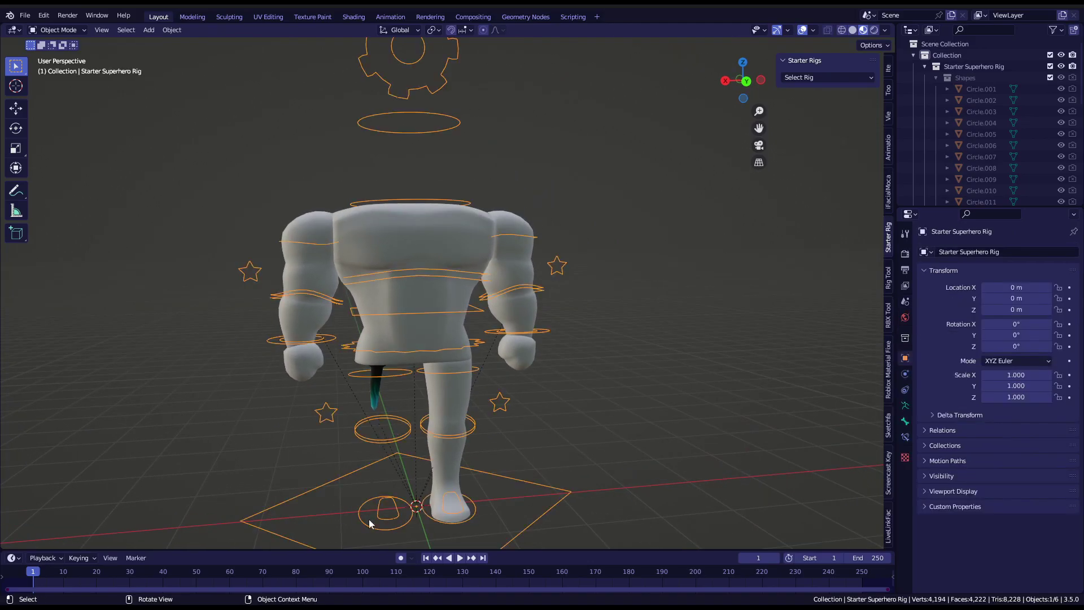
pyautogui.click(56, 30)
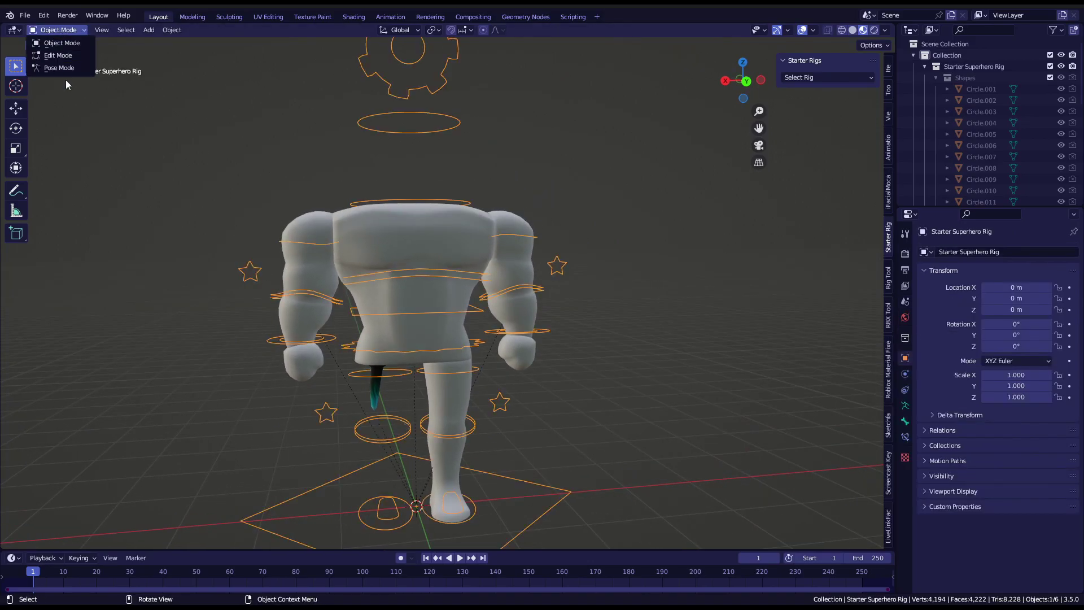
pyautogui.click(62, 67)
# Set the Lowerleg.R bone's custom shape scale to 0 on X, Y and Z in its viewport display settings.
pyautogui.click(363, 431)
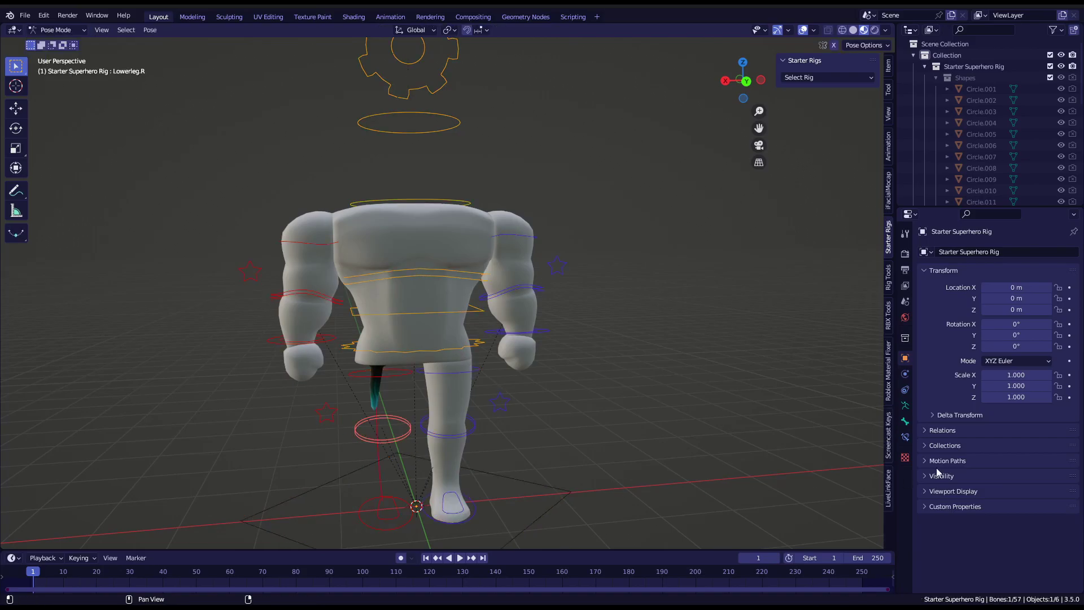
pyautogui.click(905, 421)
pyautogui.scroll(-4, 941, 472)
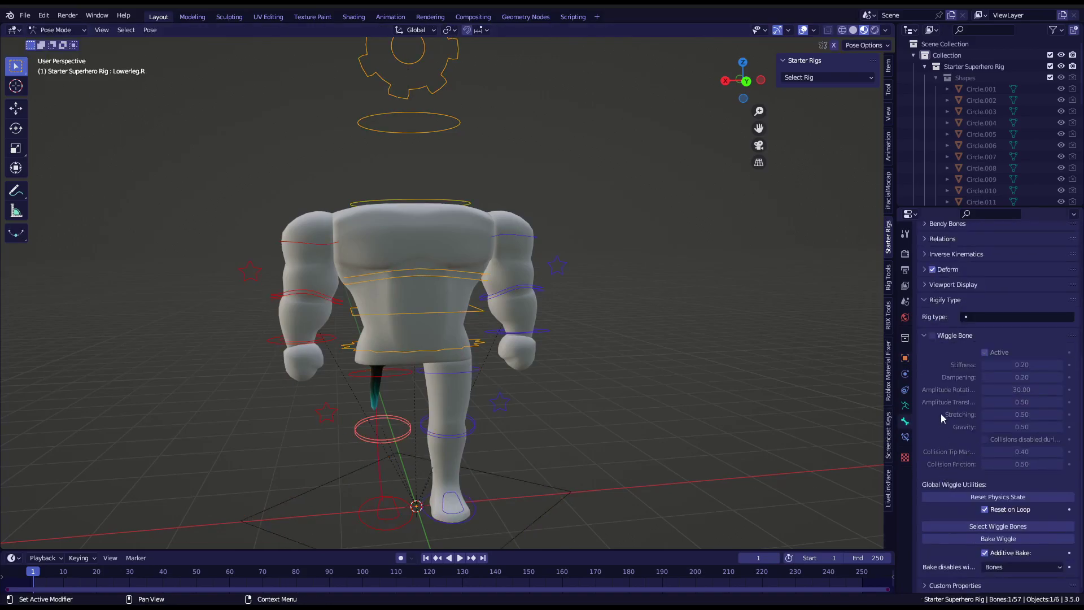
pyautogui.click(928, 285)
pyautogui.scroll(-1, 994, 316)
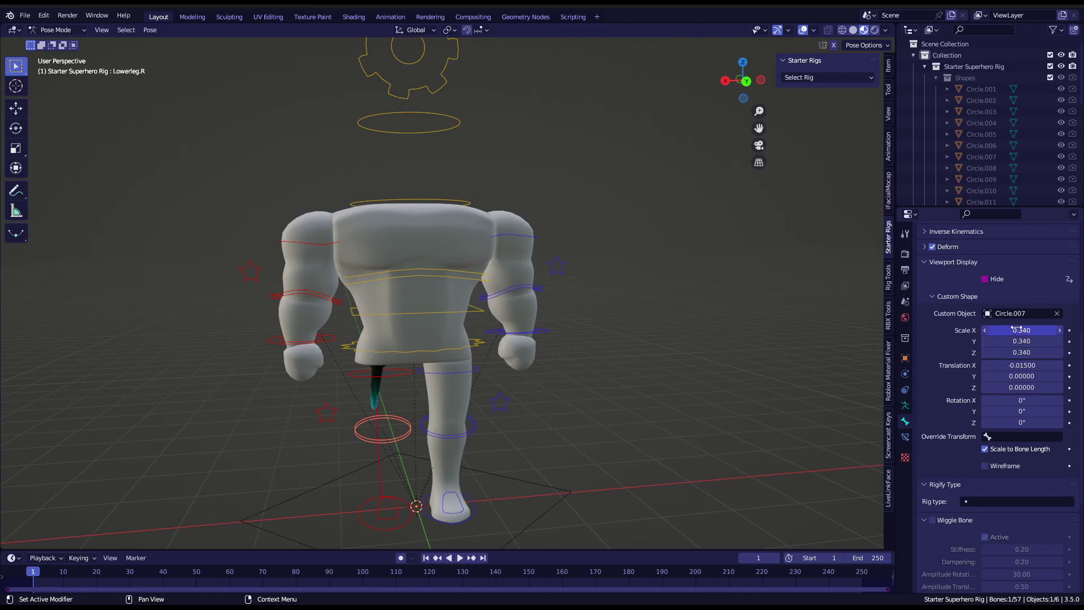
pyautogui.click(1015, 329)
pyautogui.write('0')
pyautogui.press('Return')
pyautogui.click(1016, 341)
pyautogui.write('0')
pyautogui.press('Return')
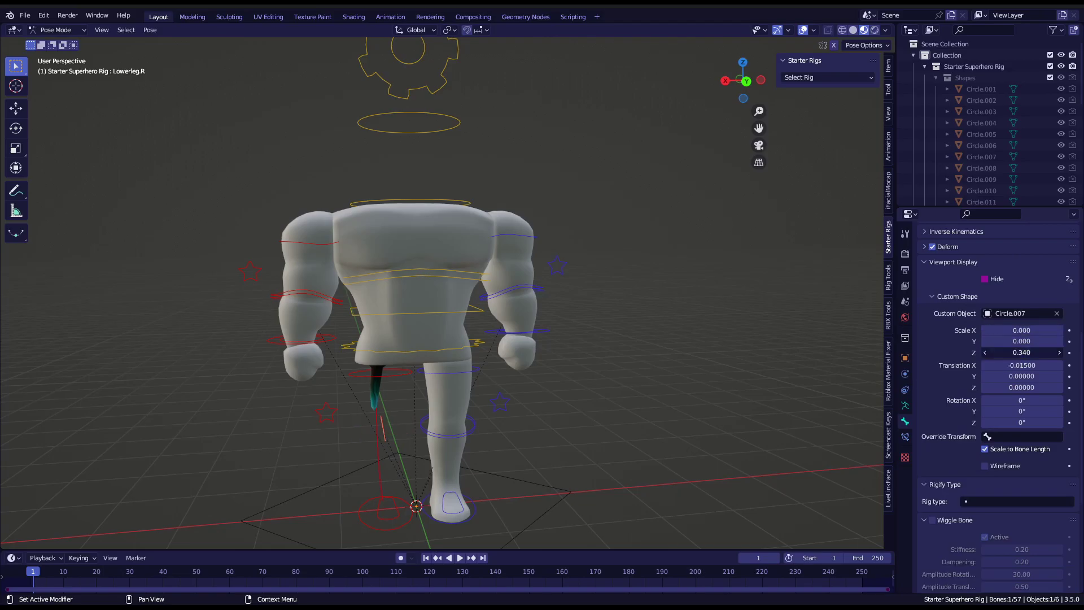
pyautogui.click(1016, 352)
pyautogui.write('00')
# Set the Toe.R bone's custom shape scale to 0 on X, Y and Z.
pyautogui.click(384, 518)
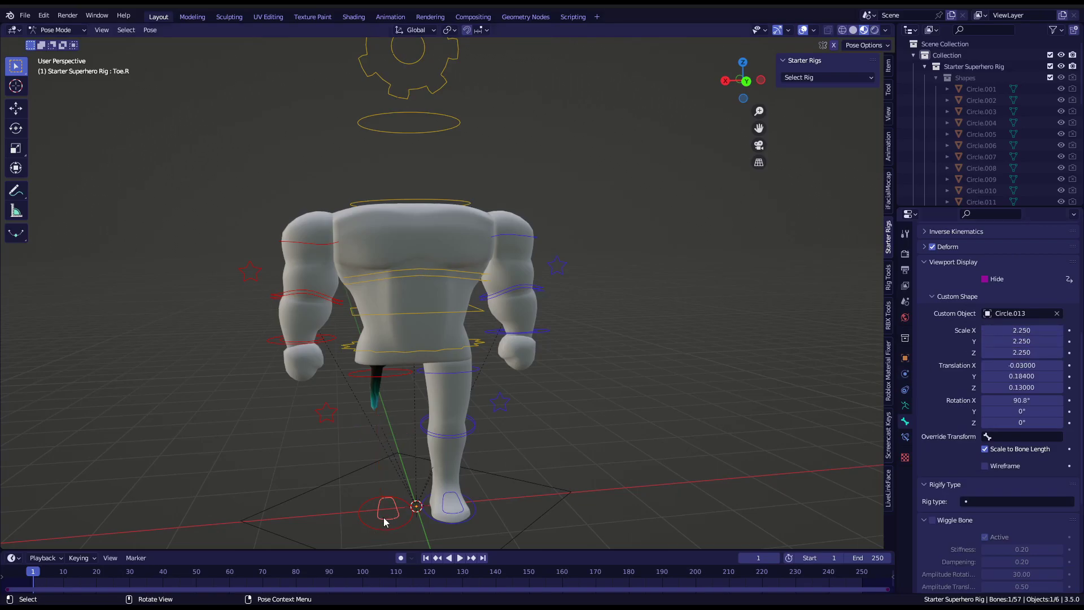
pyautogui.doubleClick(1023, 328)
pyautogui.write('0')
pyautogui.press('Return')
pyautogui.click(1019, 351)
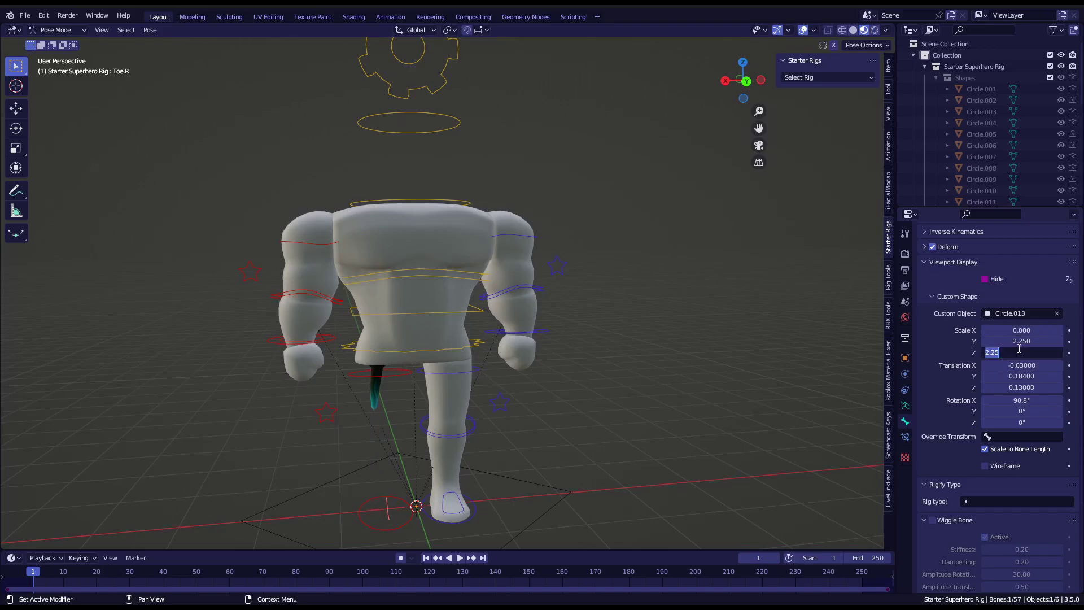
pyautogui.write('0')
pyautogui.press('Return')
pyautogui.click(1017, 341)
pyautogui.write('0')
pyautogui.press('Return')
# Set the Foot.R bone's custom shape scale to 0 on all three axes.
pyautogui.click(400, 497)
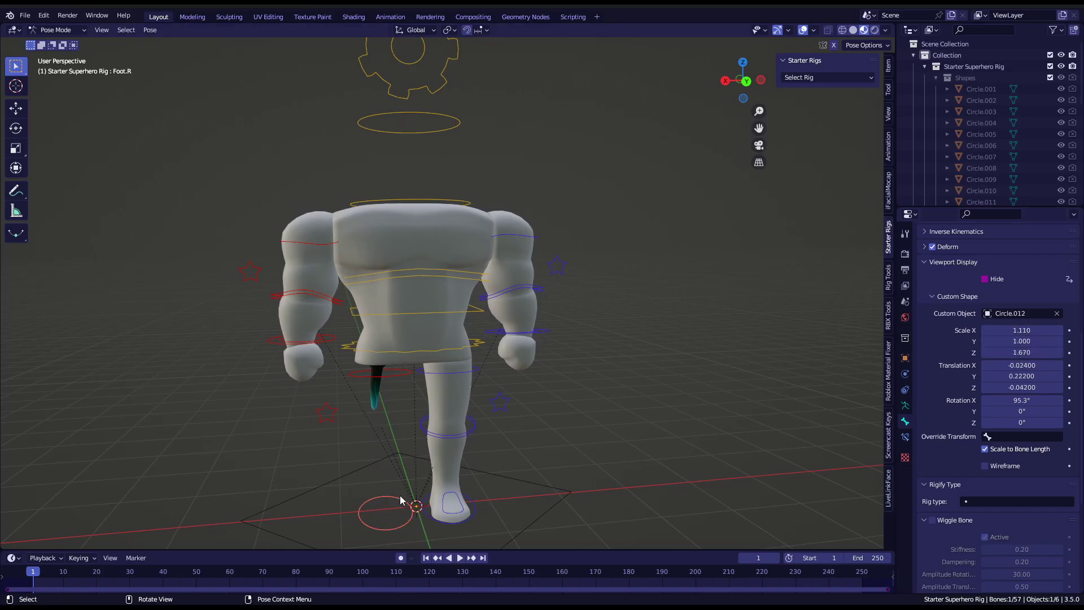
pyautogui.click(1018, 353)
pyautogui.write('0')
pyautogui.press('Return')
pyautogui.click(1020, 341)
pyautogui.write('0')
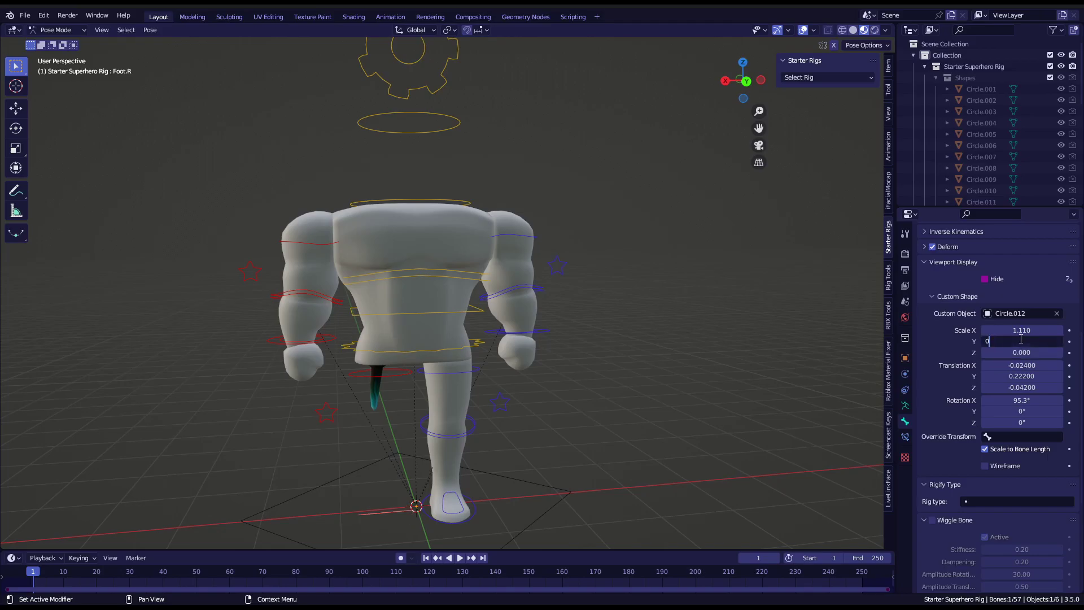
pyautogui.press('Return')
pyautogui.click(1023, 330)
pyautogui.press('BackSpace')
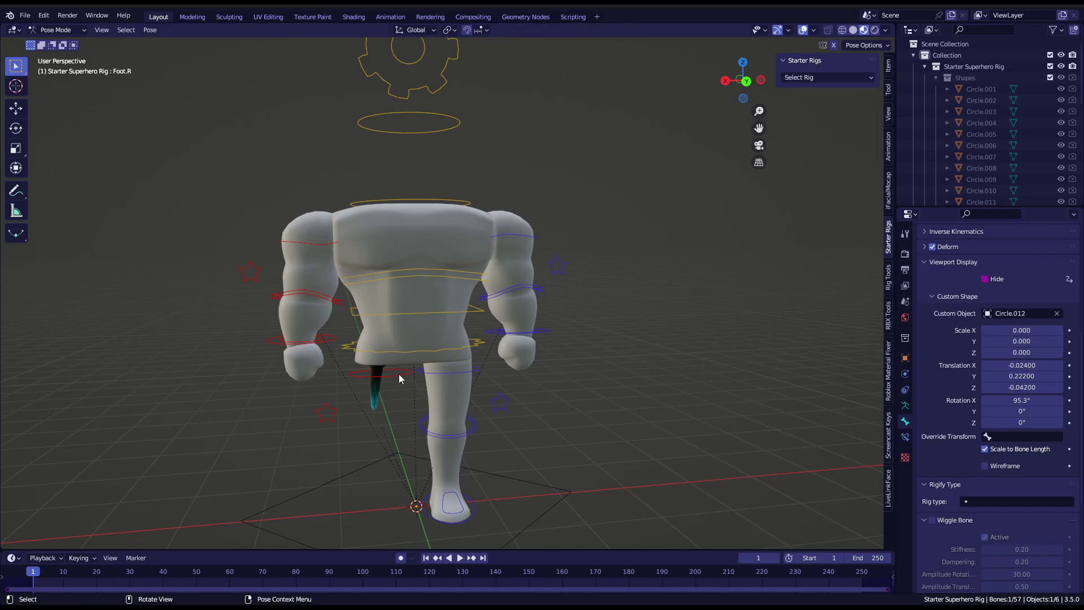
# Test-rotate the upper leg bone holding the Korblox leg, and cancel the rotation.
pyautogui.click(395, 376)
pyautogui.press('r')
pyautogui.press('r')
pyautogui.rightClick(419, 359)
# Select the Foot Settings.R star control and set its IK/FK Switch custom property to 1.000.
pyautogui.click(339, 414)
pyautogui.click(889, 71)
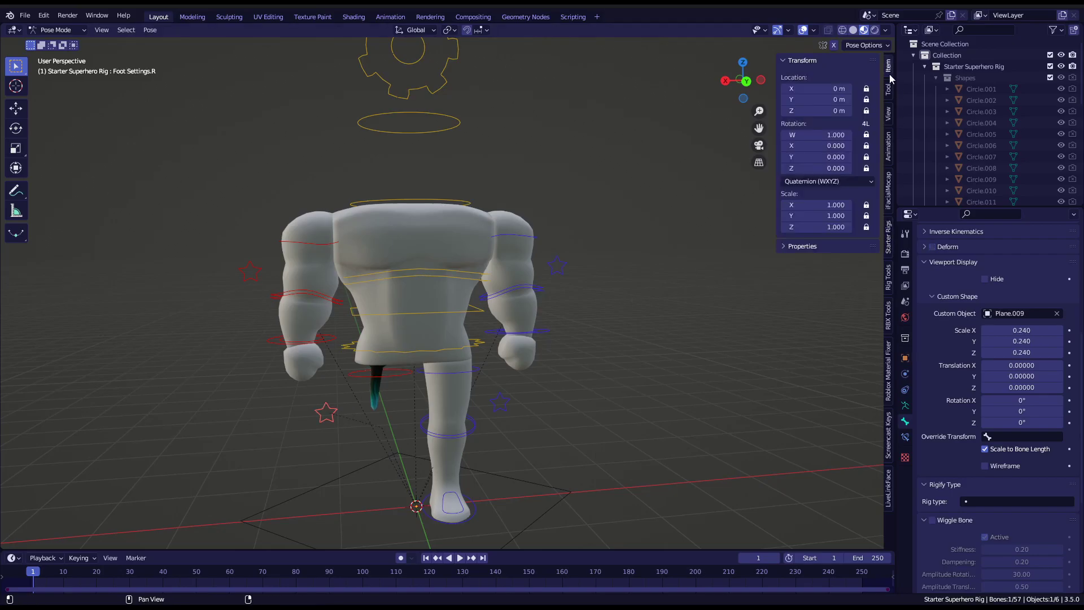
pyautogui.click(809, 248)
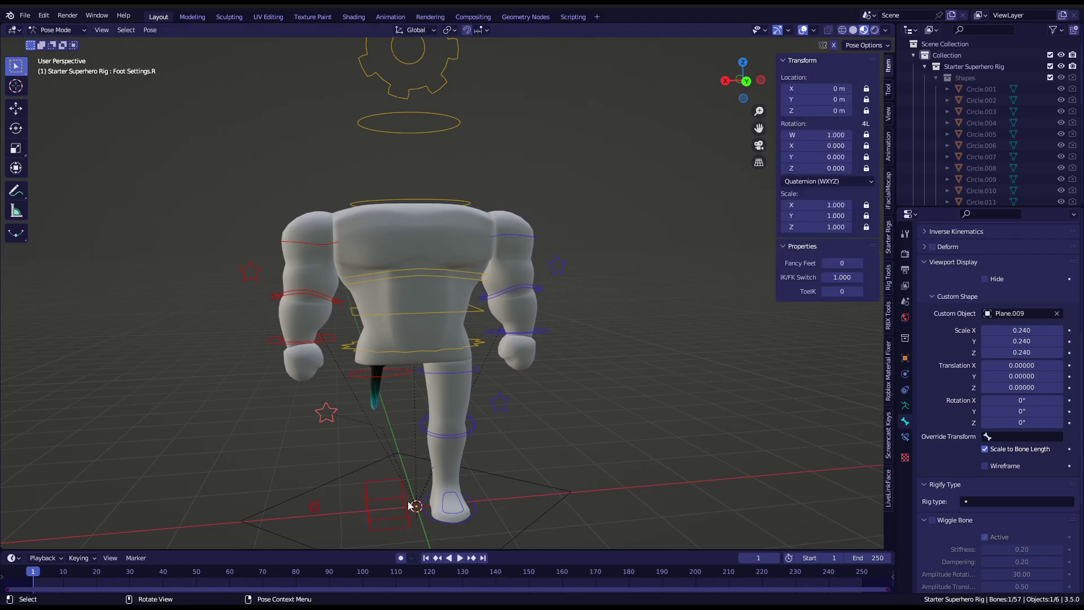
# Test-move the IKFootBone.R control to check the Korblox leg's IK motion, and cancel the move.
pyautogui.click(404, 521)
pyautogui.press('g')
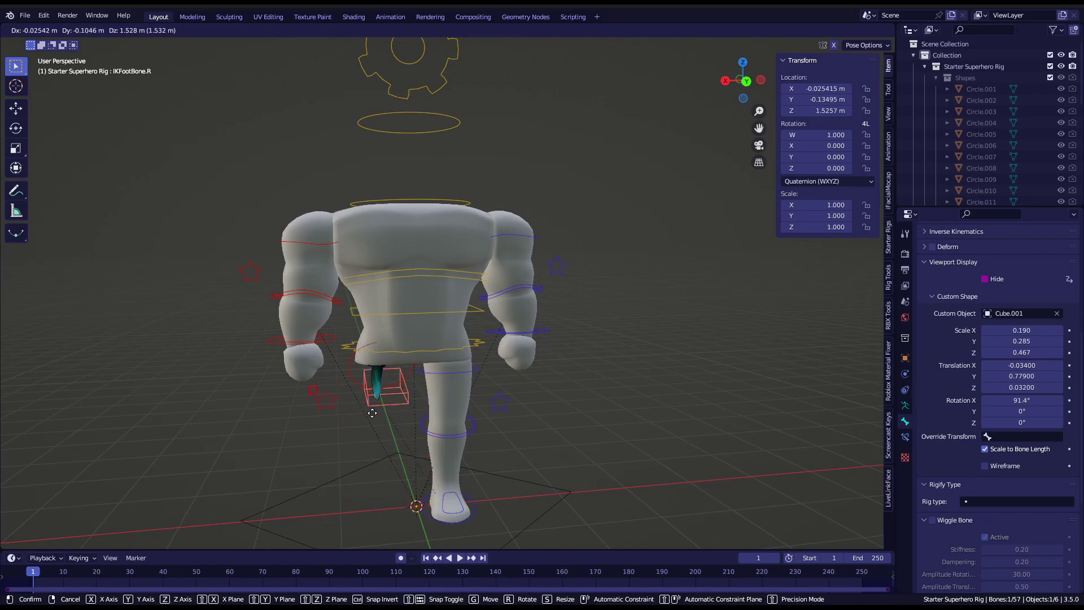
pyautogui.rightClick(305, 435)
# Reselect the Foot Settings.R star control to access its IK/FK Switch property.
pyautogui.click(327, 415)
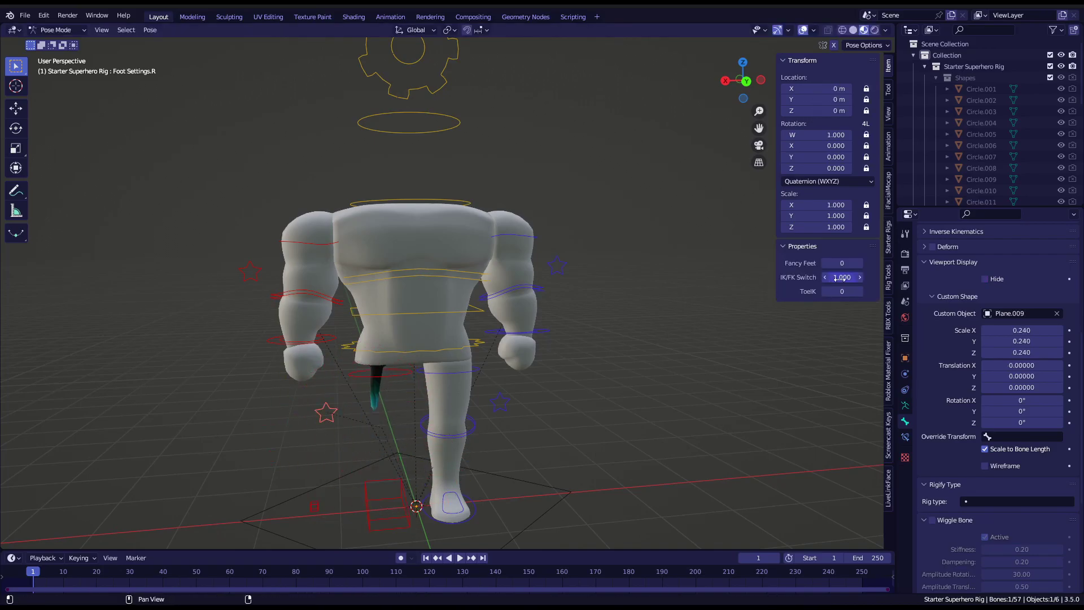